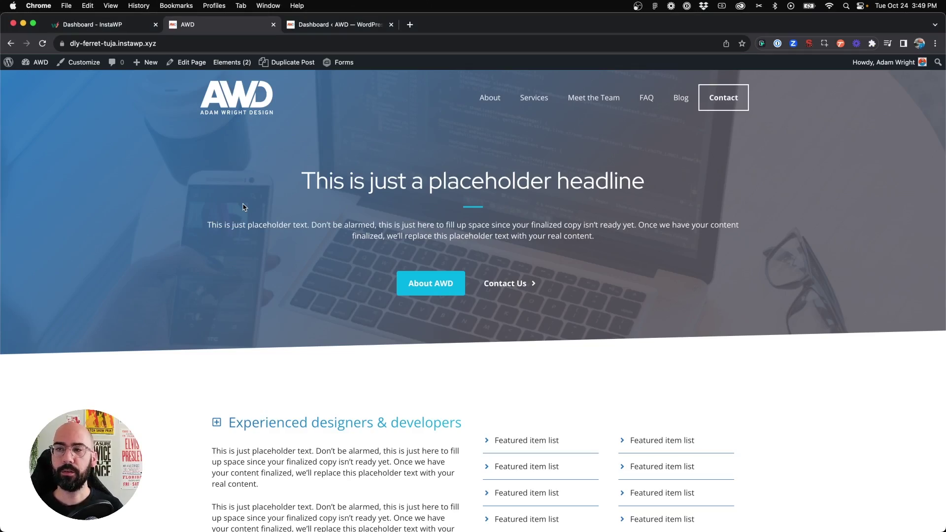
- Scroll through the homepage to review the hero and info-box buttons
scroll(243, 207, "down", 2)
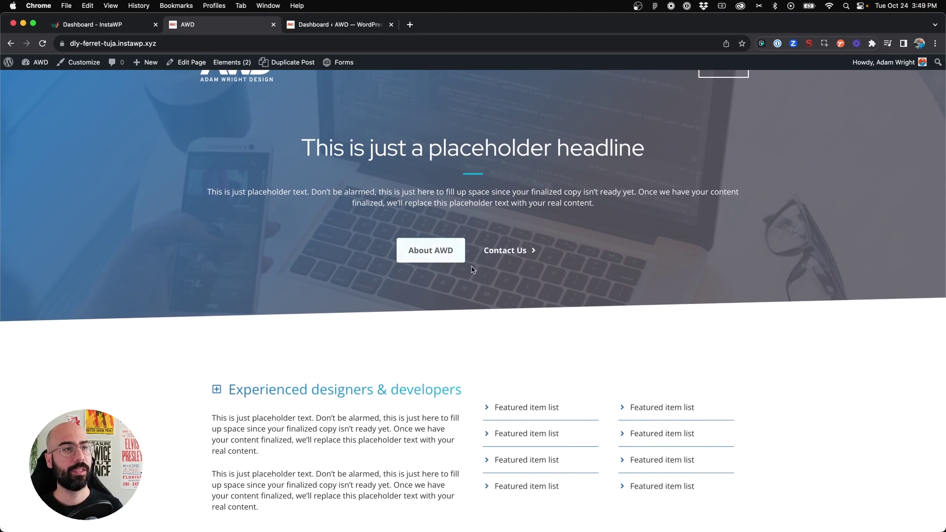
scroll(435, 253, "down", 3)
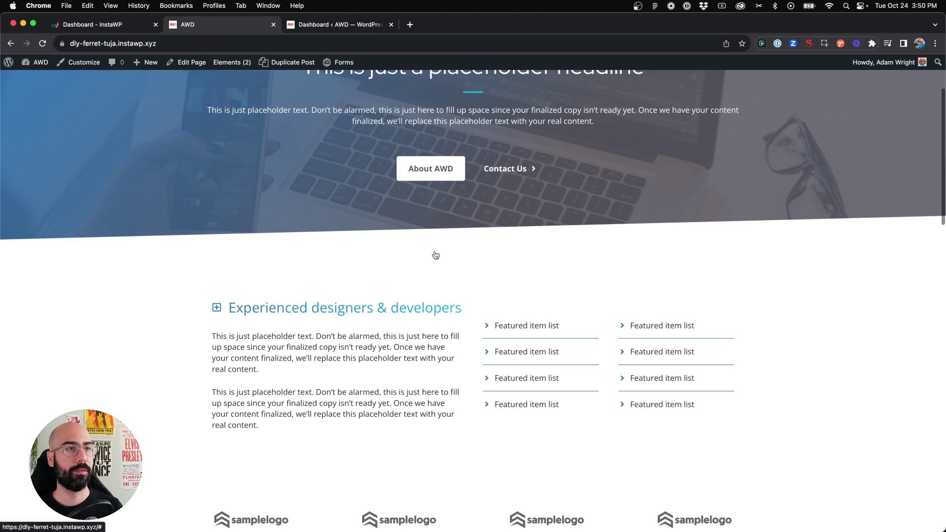
scroll(425, 286, "down", 10)
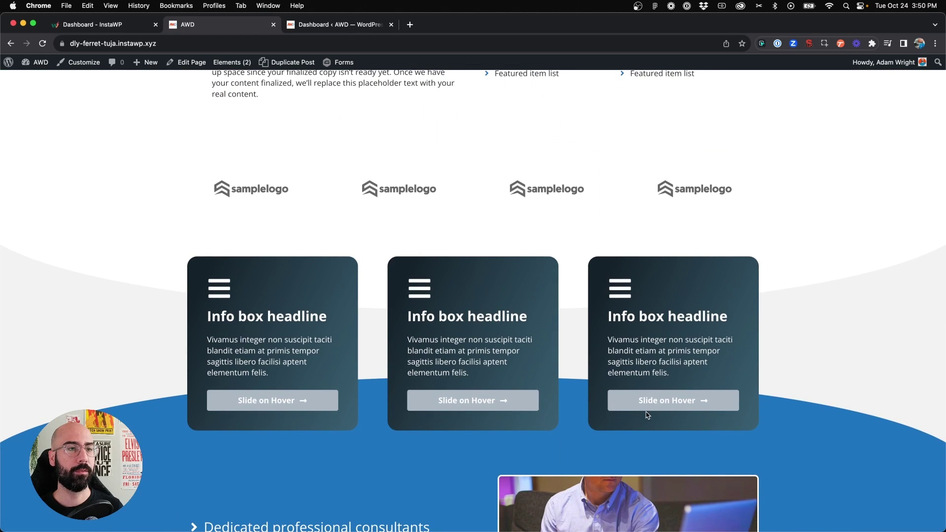
scroll(646, 414, "down", 10)
scroll(646, 412, "down", 5)
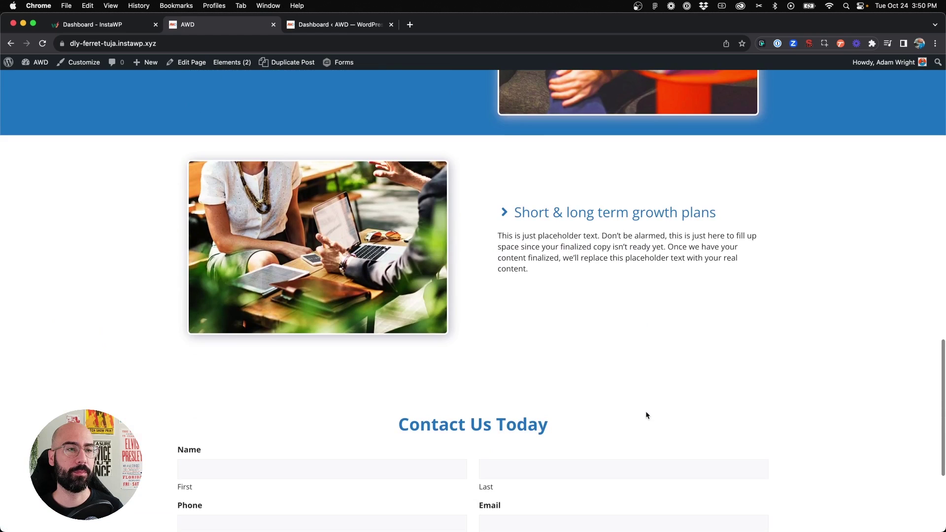
scroll(646, 411, "up", 15)
scroll(646, 412, "up", 3)
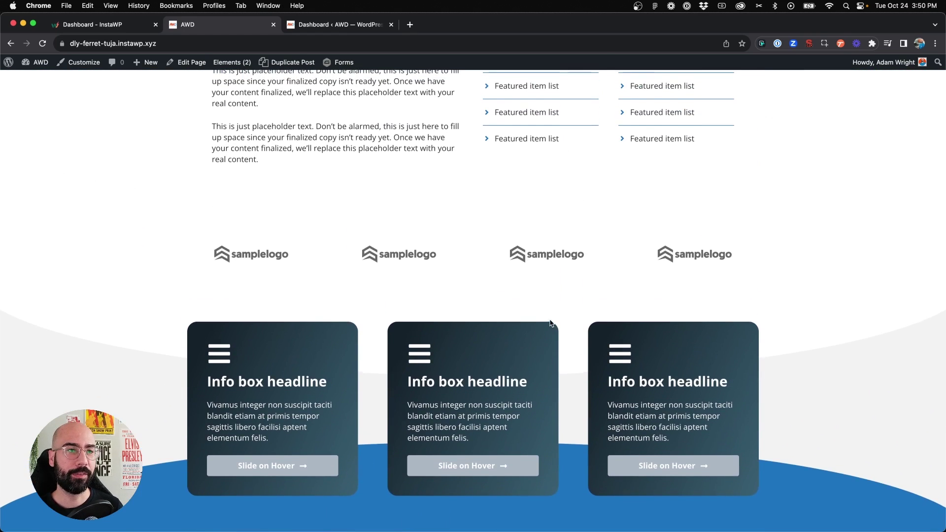
scroll(551, 323, "up", 8)
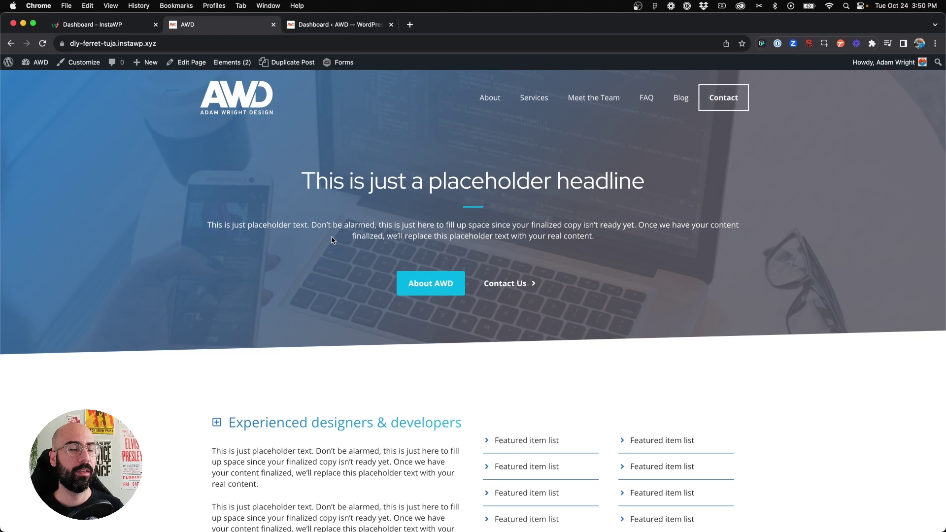
scroll(470, 367, "down", 4)
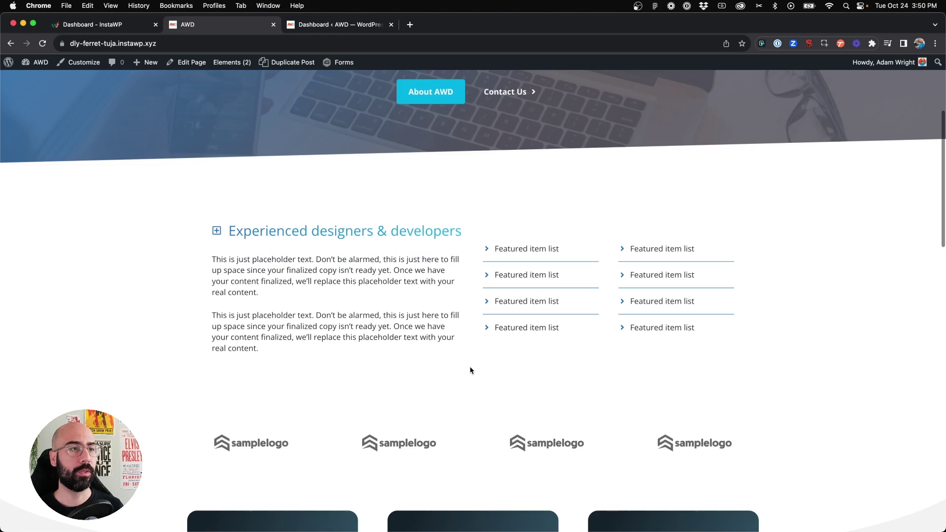
scroll(469, 367, "up", 5)
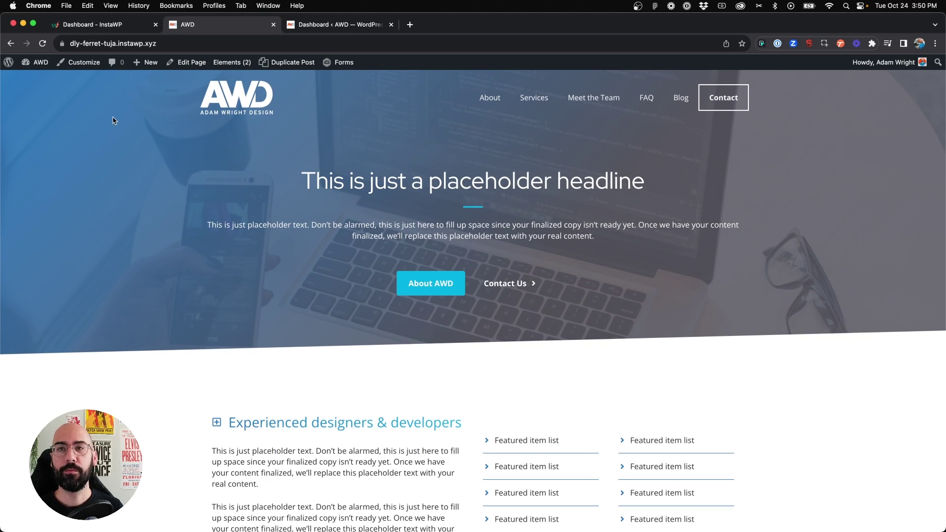
- Create a new GenerateBlocks global style titled 'Global Buttons', then return to the live homepage
left_click(332, 25)
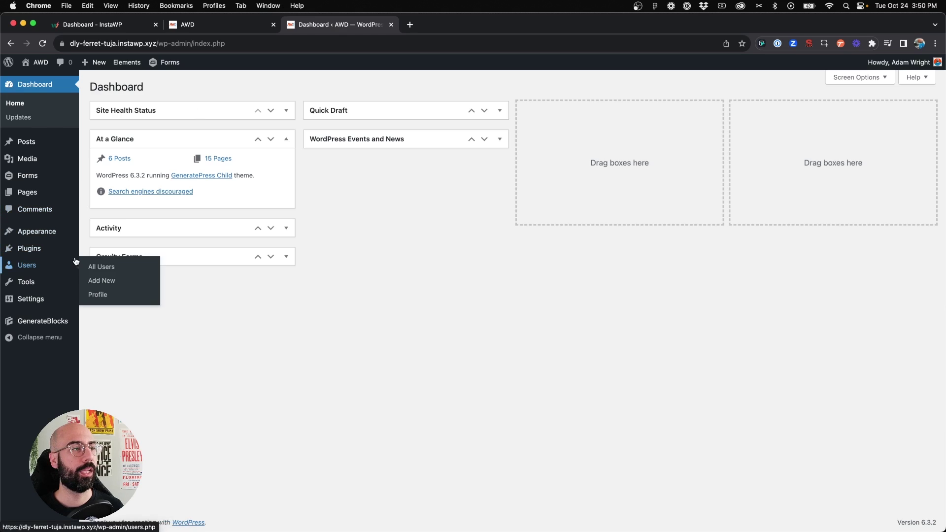
mouse_move(58, 325)
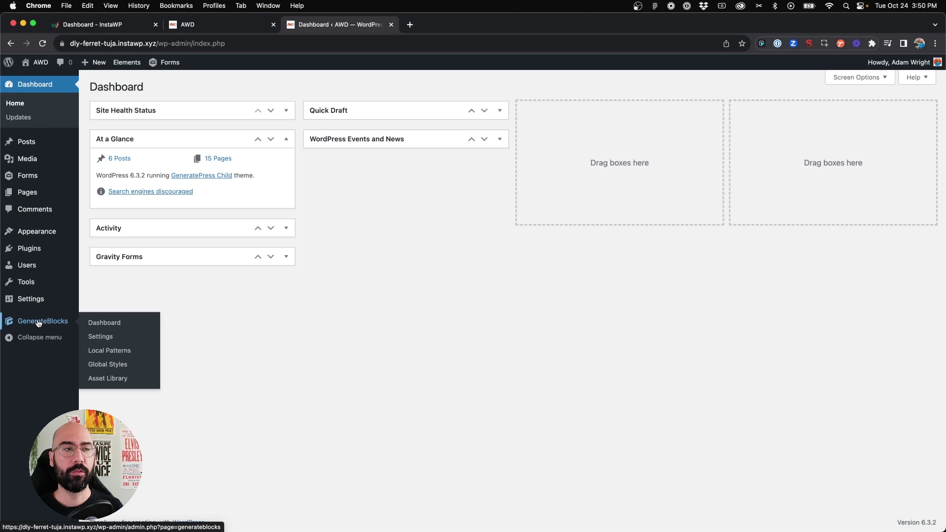
left_click(95, 366)
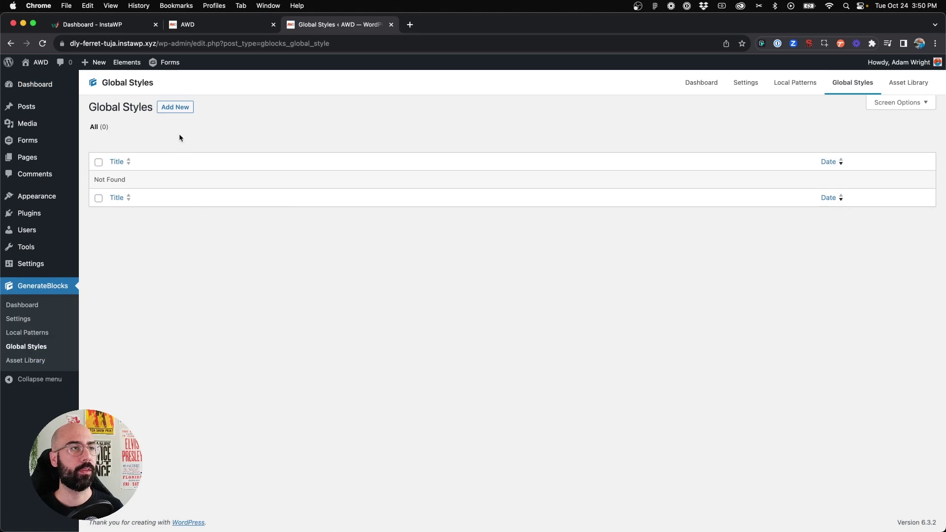
left_click(177, 110)
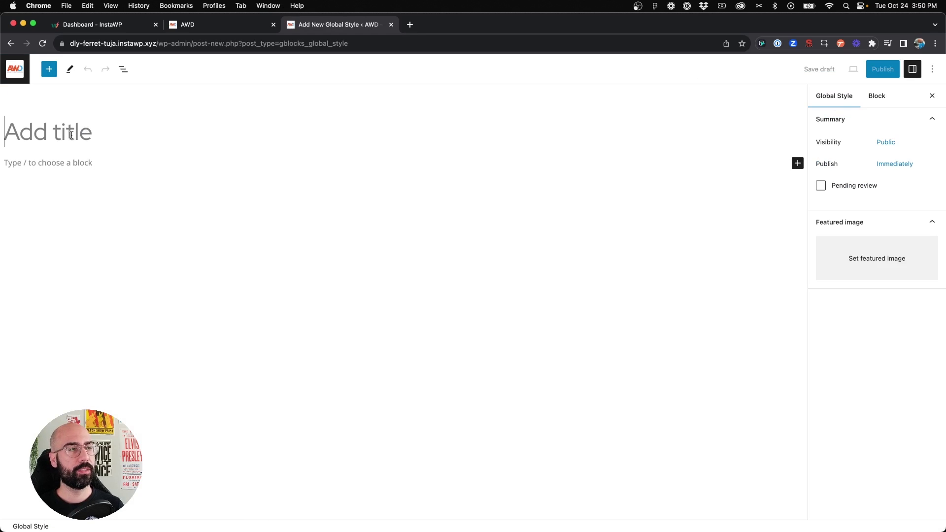
type("Global Butt")
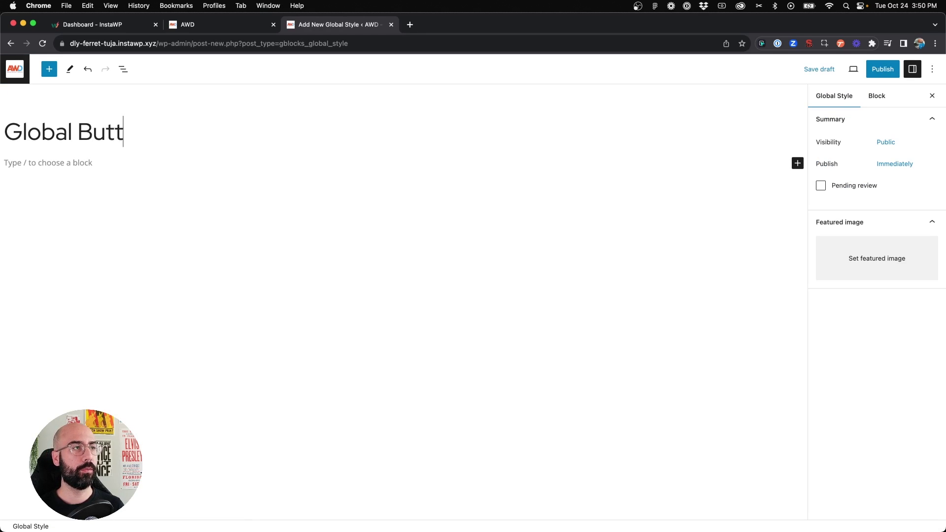
type("ons")
key("Return")
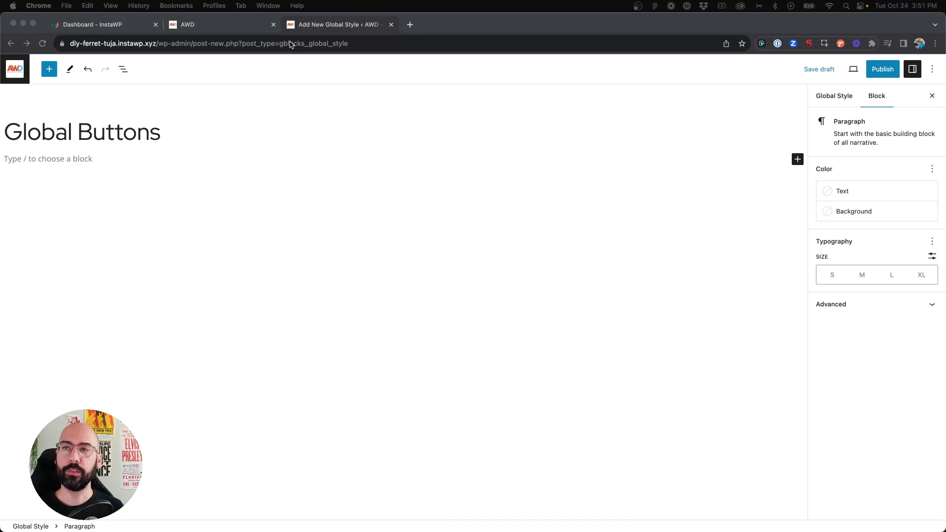
left_click(219, 25)
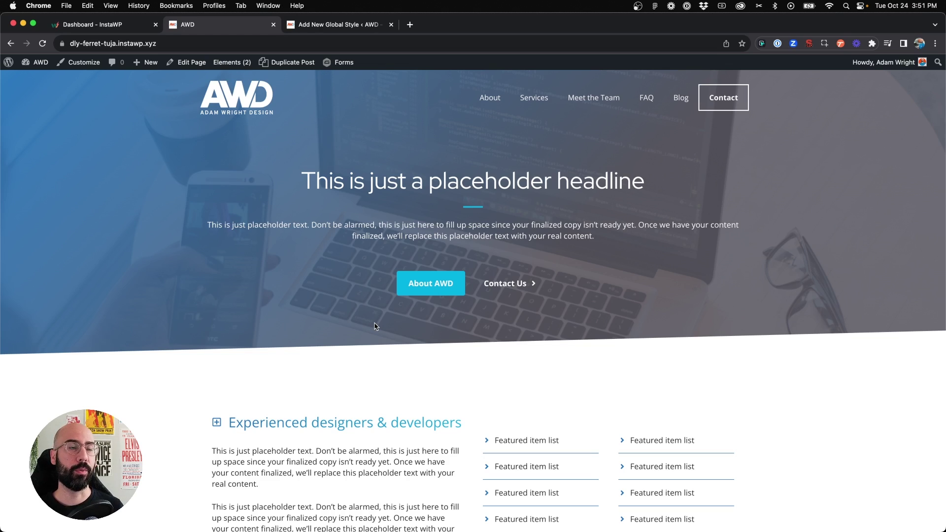
- Open the Home page in the editor and copy the hero's About AWD button block
scroll(360, 288, "down", 1)
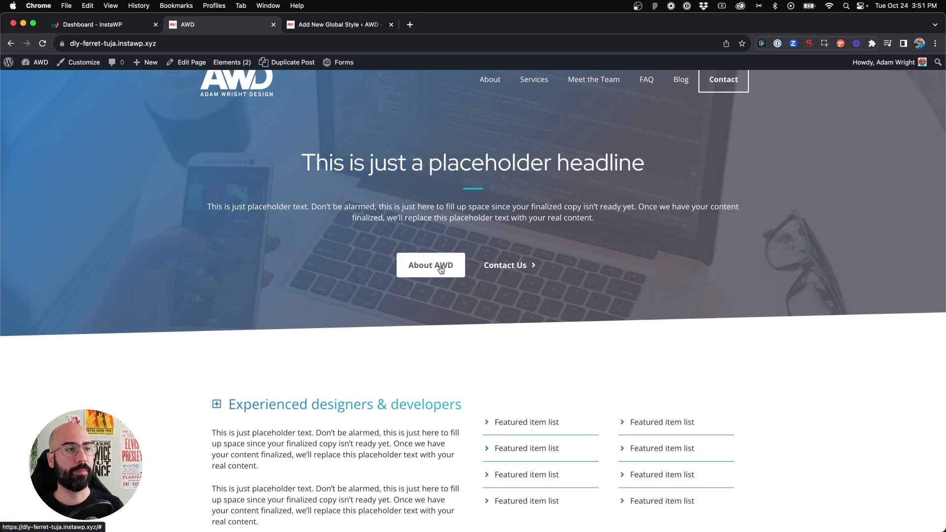
scroll(423, 312, "up", 1)
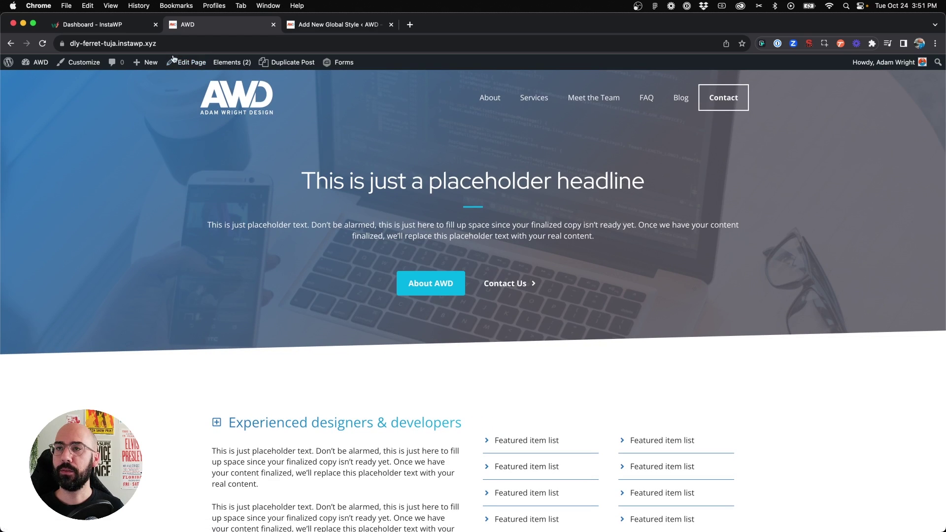
left_click(192, 63)
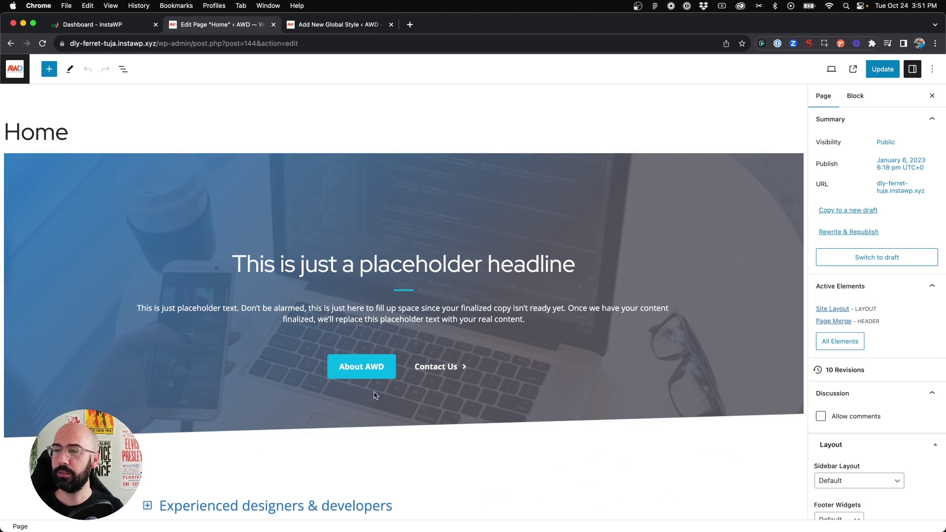
left_click(345, 366)
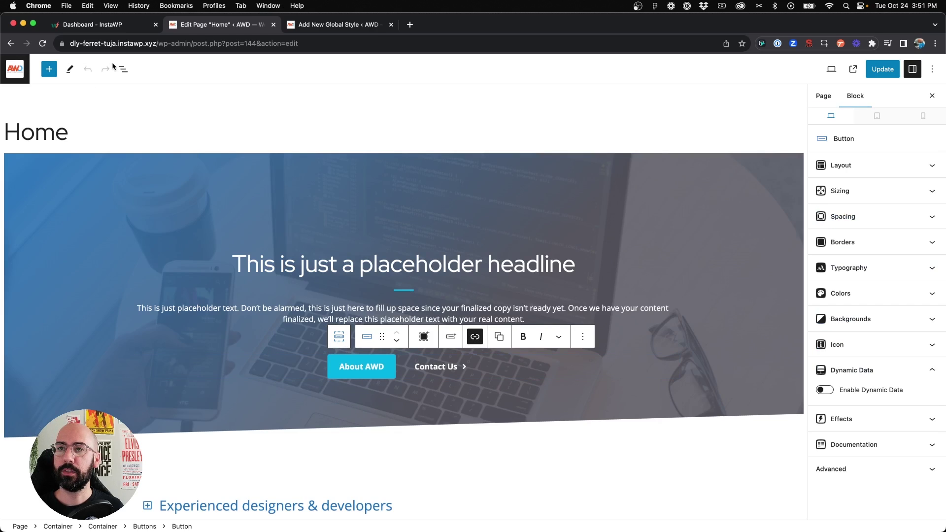
left_click(123, 69)
left_click(72, 207)
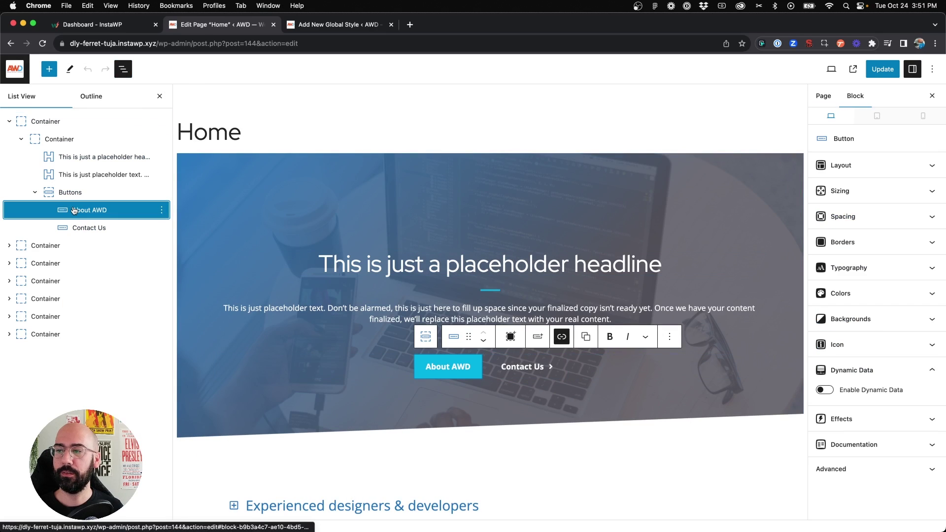
left_click(671, 337)
left_click(695, 388)
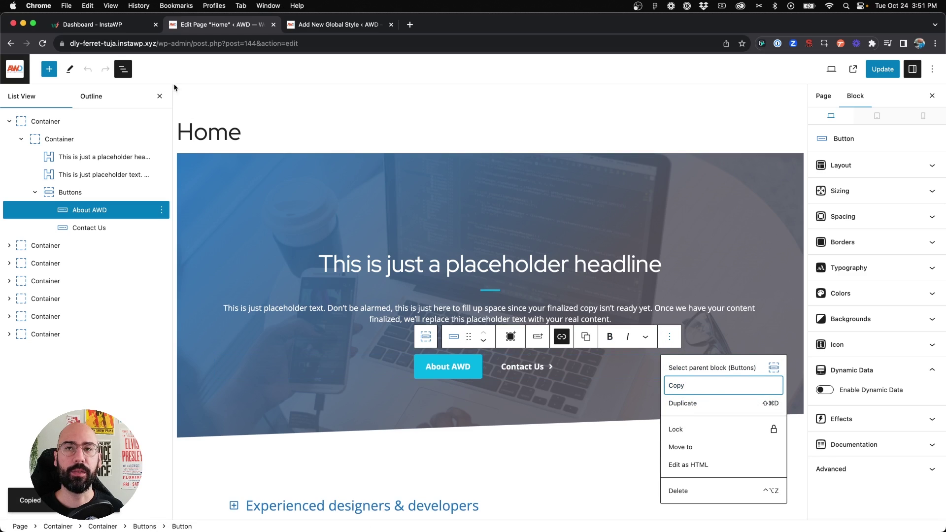
- Paste the About AWD button into the Global Buttons style and compare it with the live homepage
left_click(327, 24)
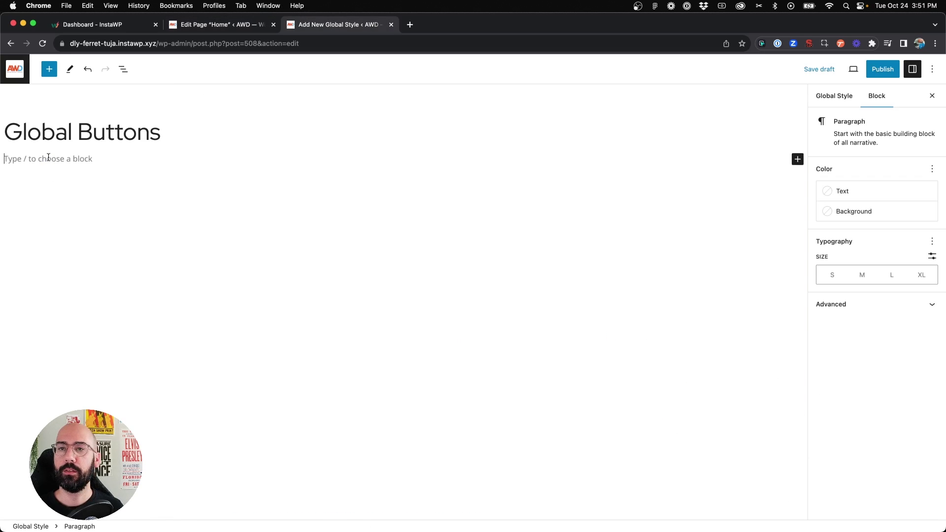
key("super+v")
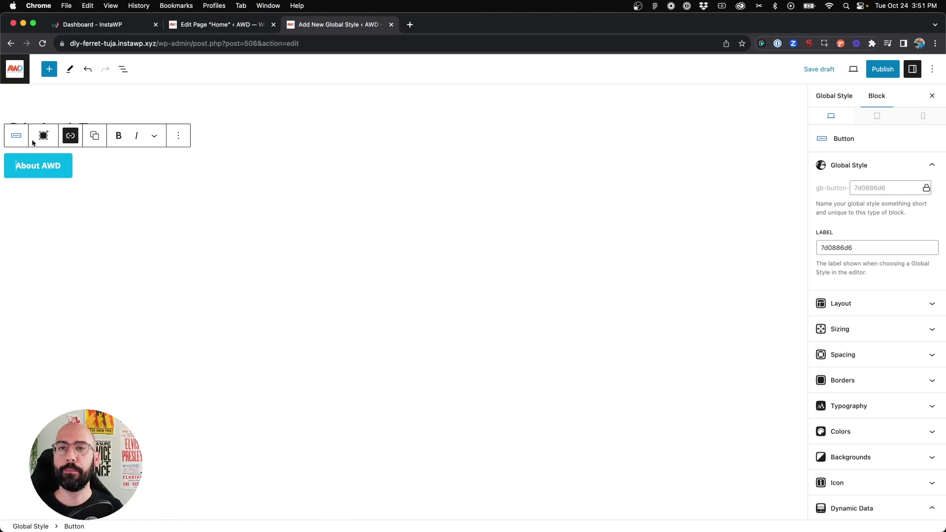
left_click(121, 68)
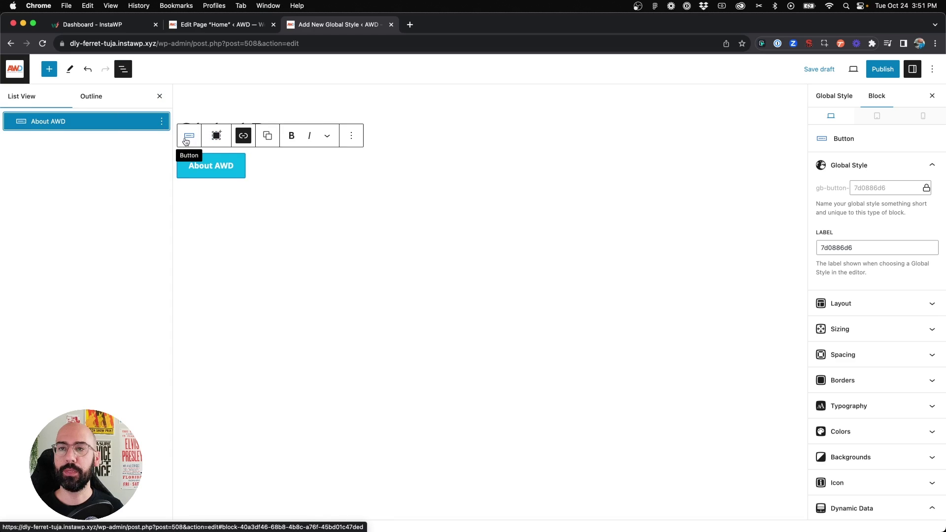
left_click(219, 175)
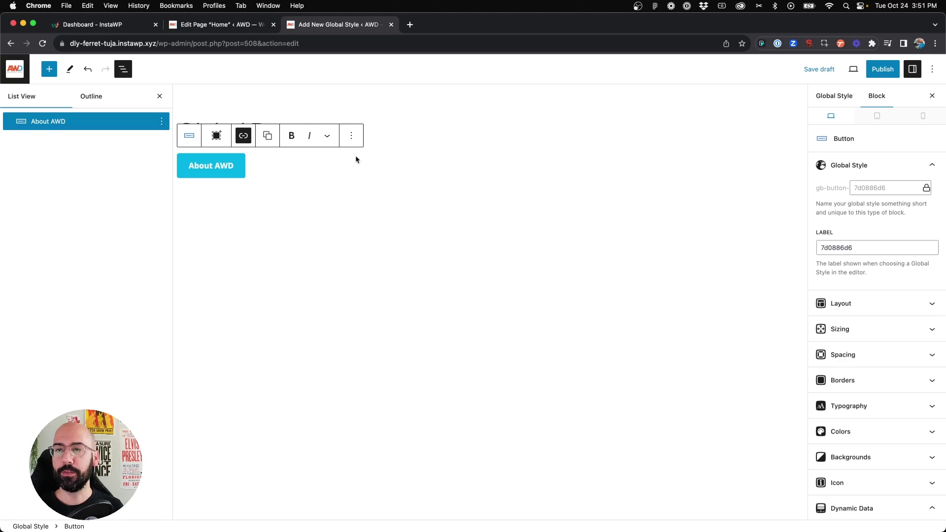
left_click(246, 24)
left_click(20, 68)
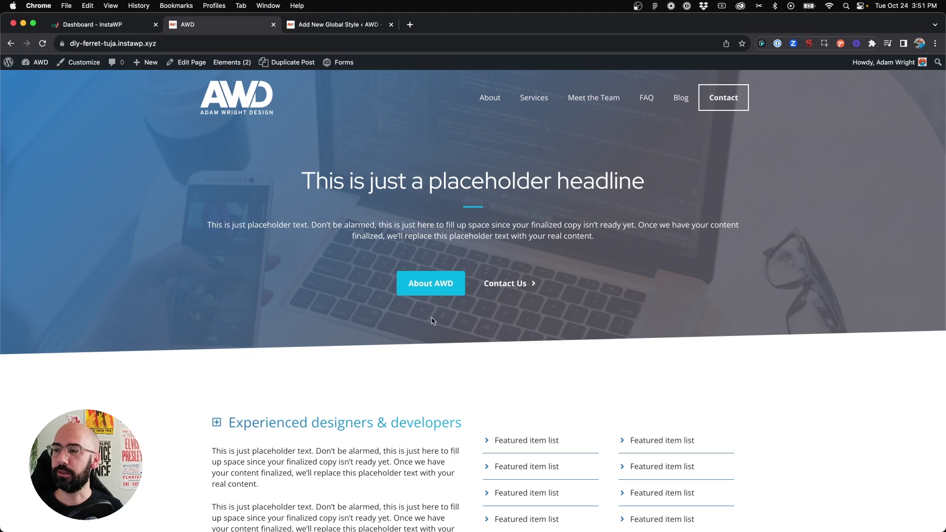
key("ctrl+Tab")
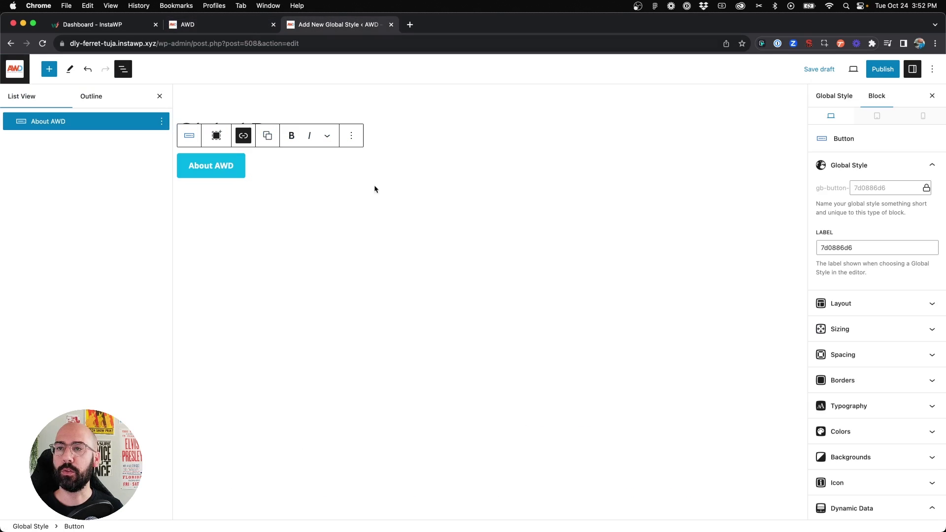
- Change the pasted button's text to 'Blue Button'
triple_click(207, 167)
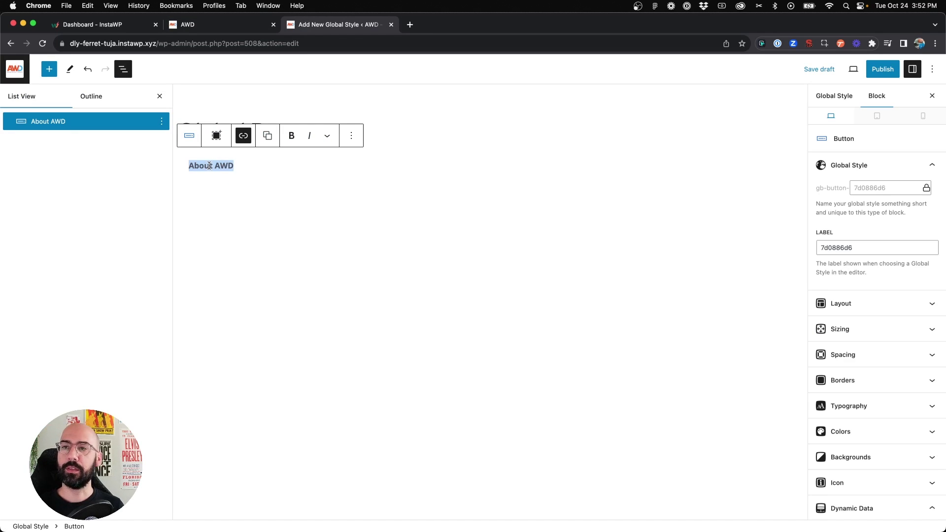
type("But")
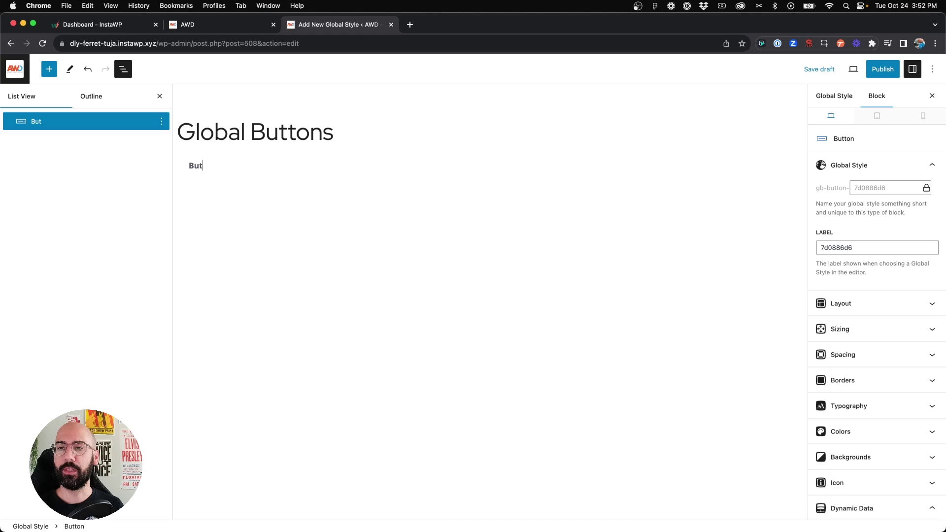
key("BackSpace")
key("BackSpace")
type("Blue Button")
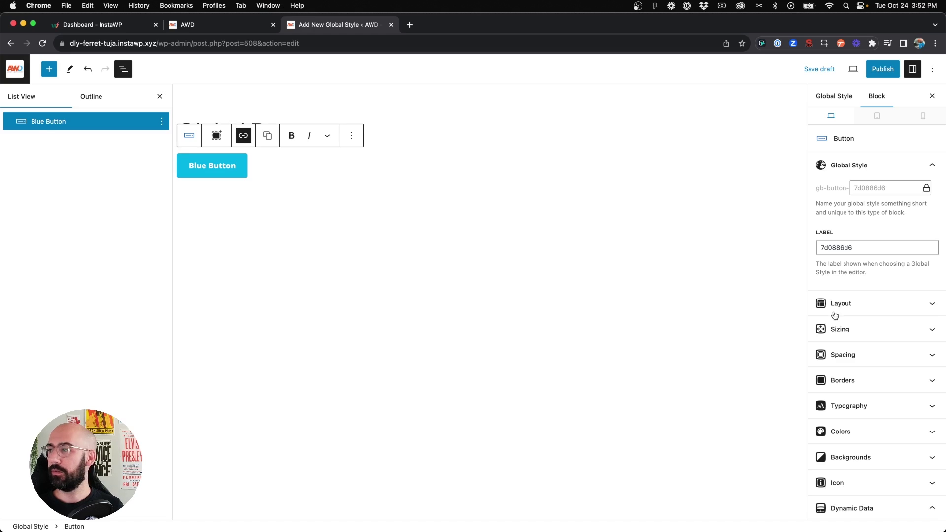
- Set the button's border radius to 2px
scroll(900, 312, "down", 2)
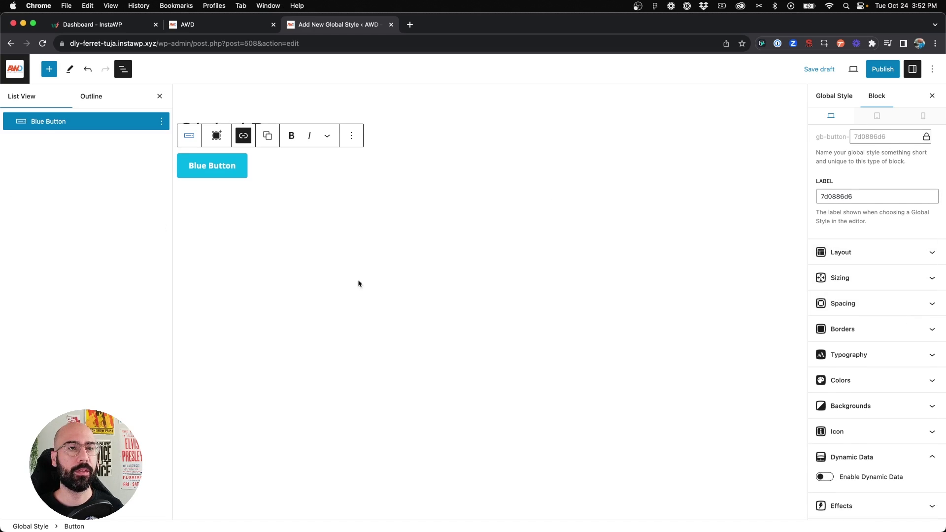
left_click(862, 326)
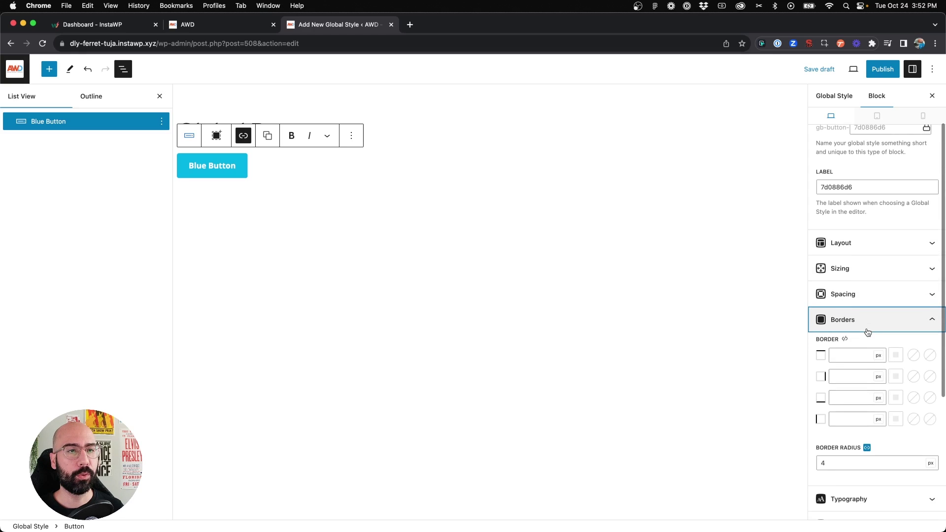
scroll(866, 332, "down", 1)
left_click(837, 432)
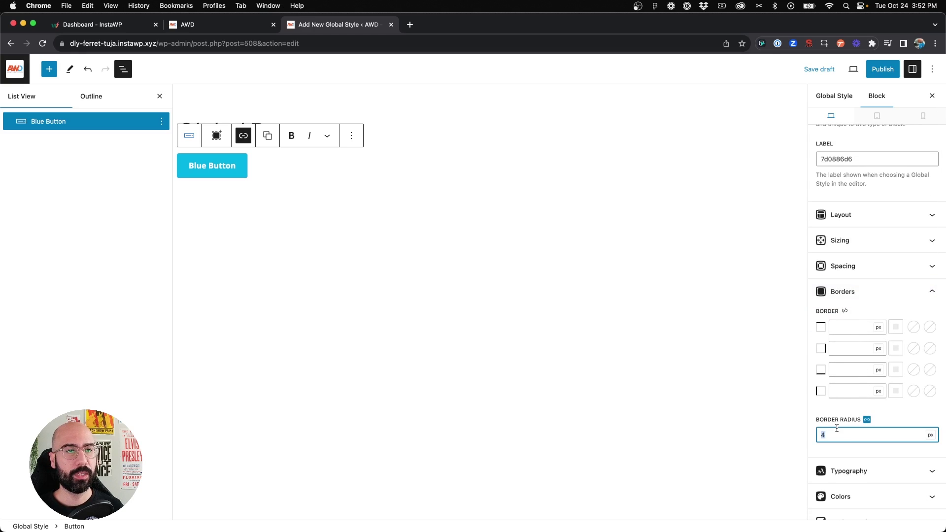
type("2")
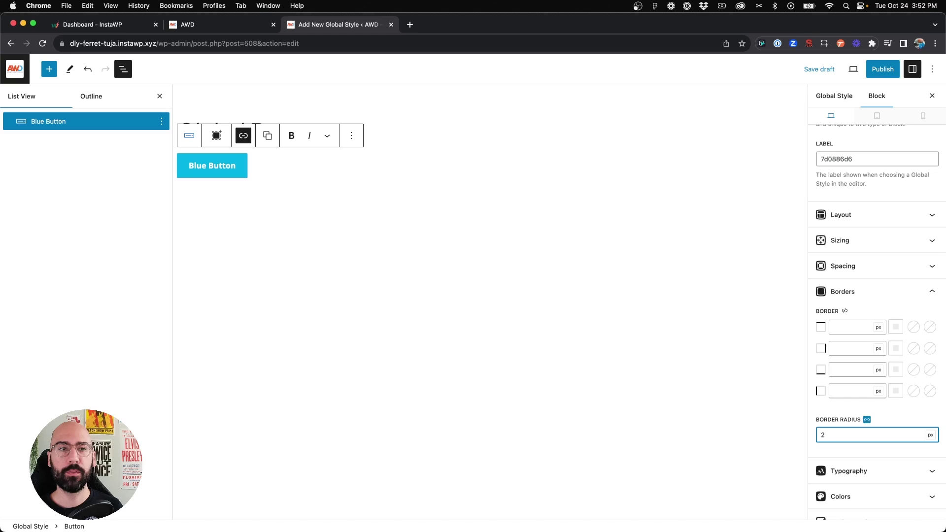
- Set the button padding to 8px top and bottom, 28px left and right
left_click(869, 271)
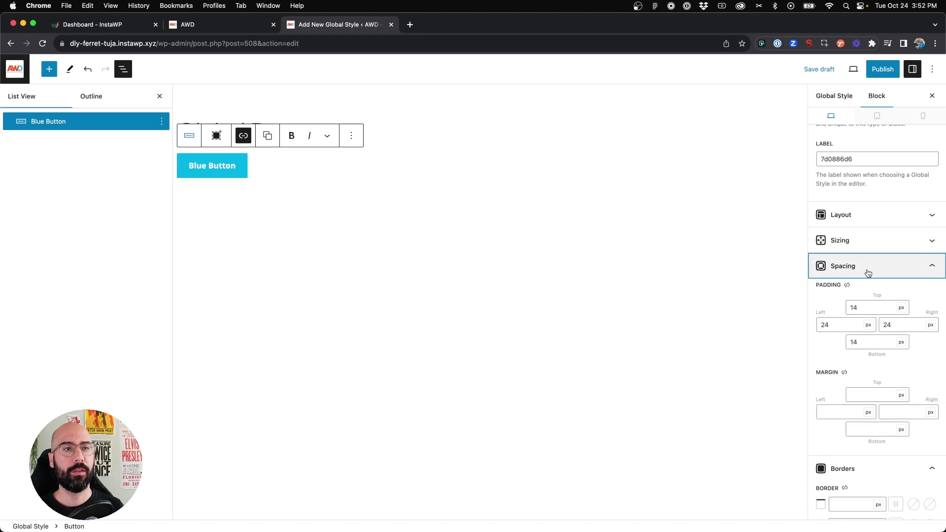
double_click(861, 308)
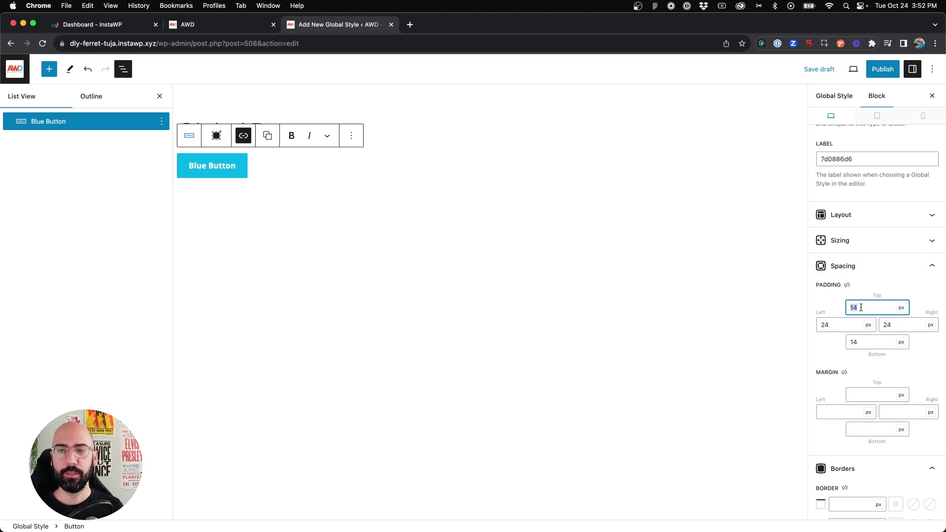
type("8")
key("Tab")
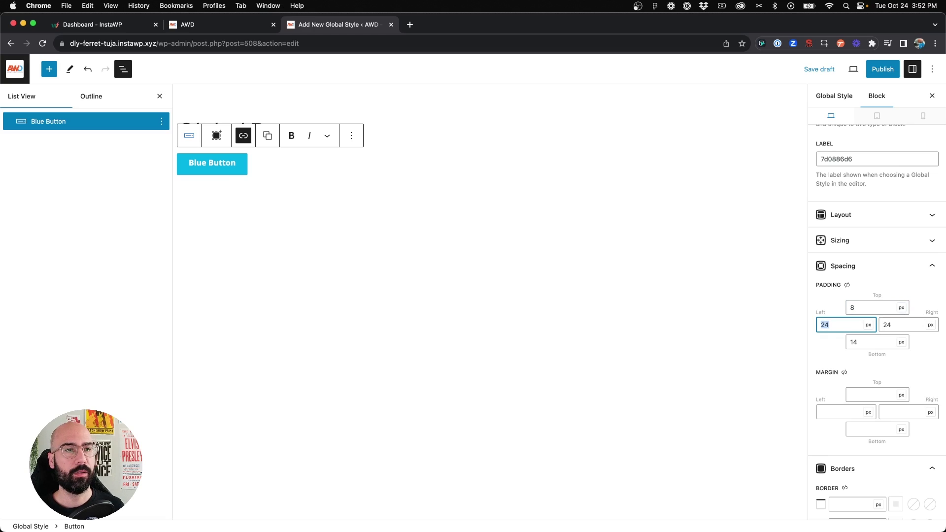
type("28")
key("Tab")
type("28")
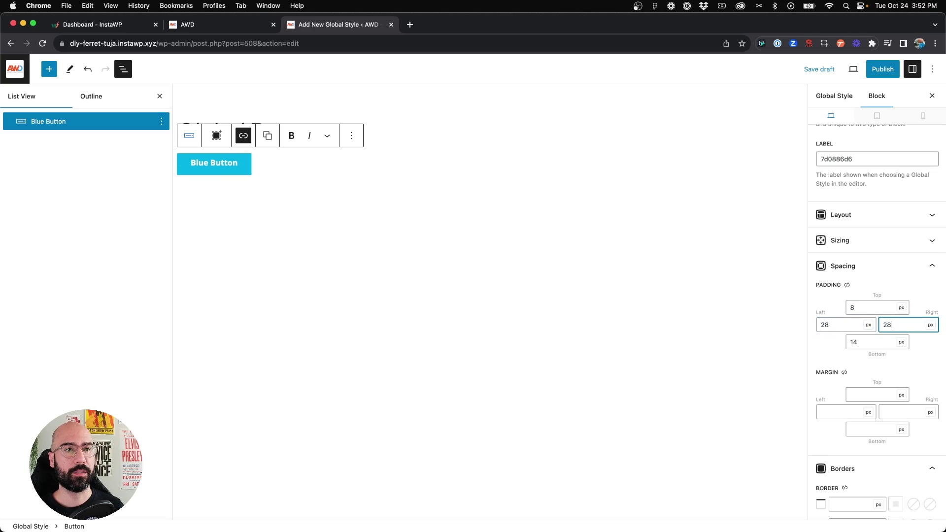
key("Tab")
type("8")
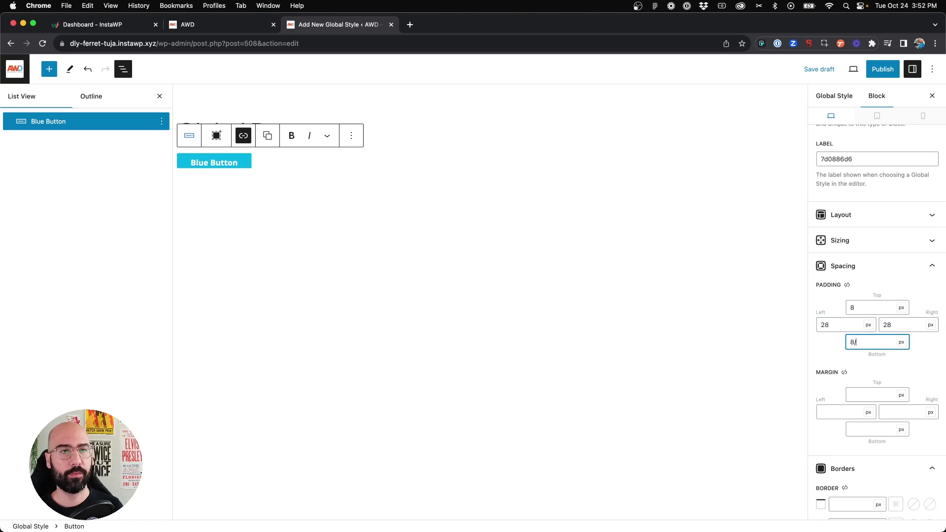
key("BackSpace")
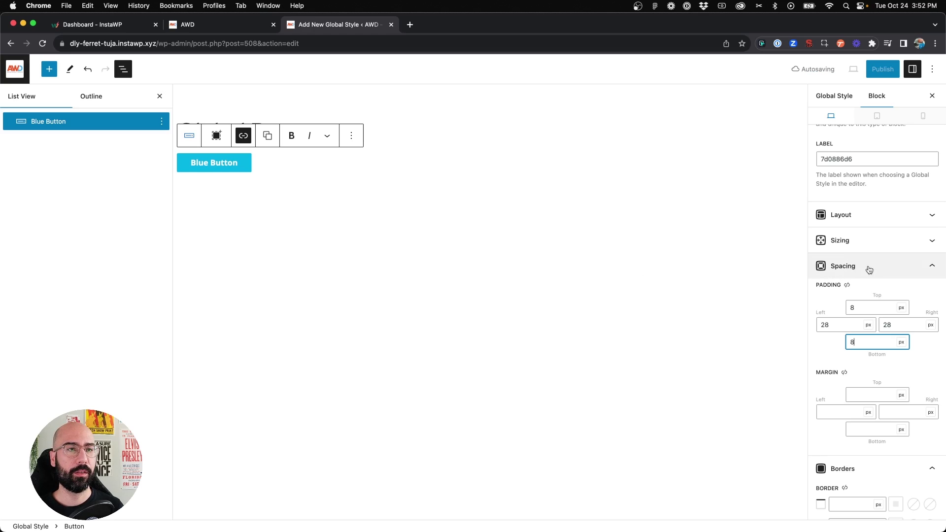
- Review the background, hover background and text colour swatches without changing them
scroll(872, 268, "down", 6)
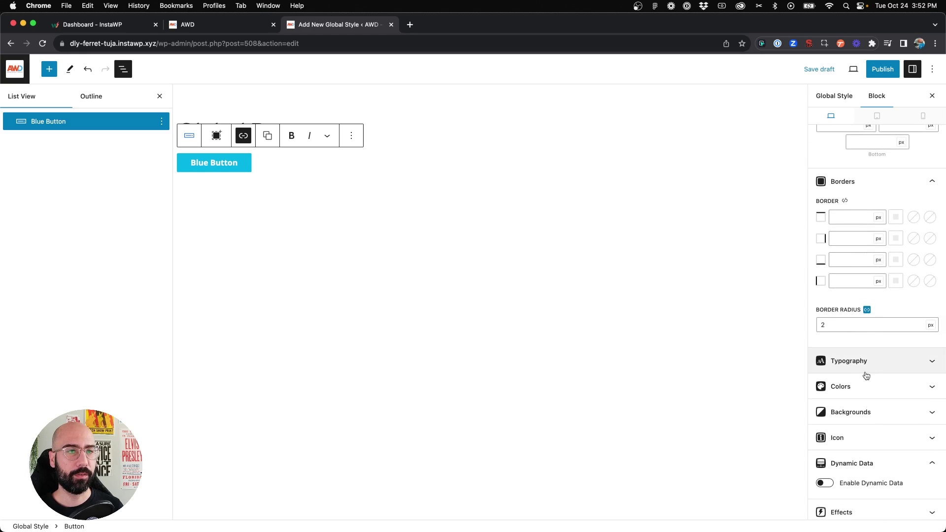
left_click(860, 387)
scroll(861, 387, "down", 3)
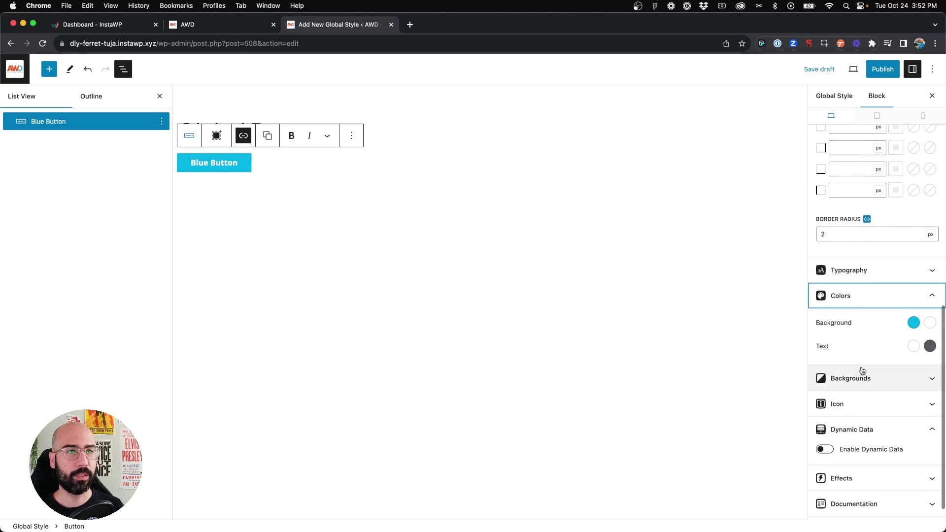
left_click(912, 323)
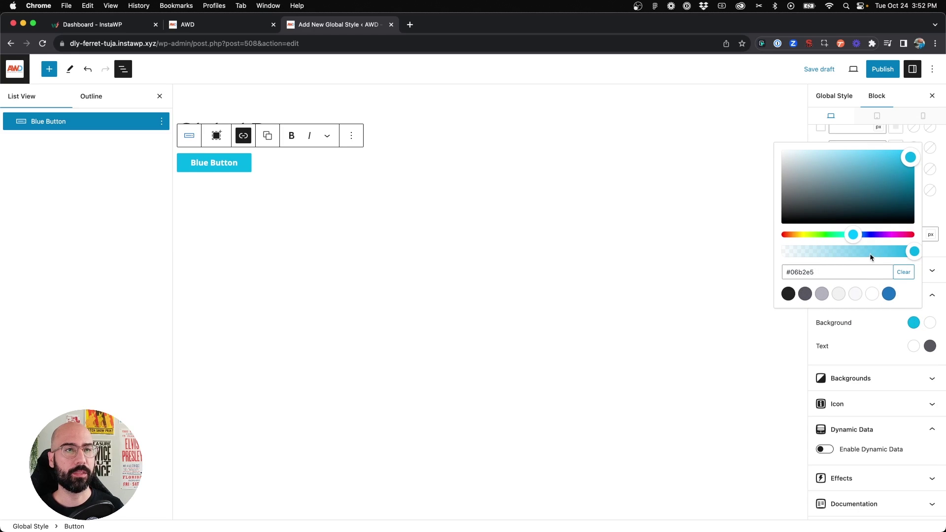
left_click(867, 328)
left_click(928, 324)
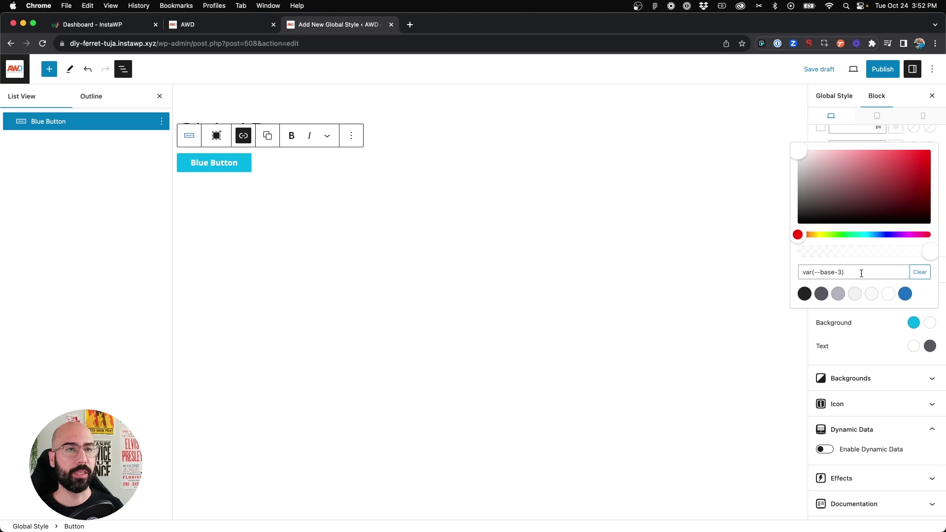
left_click(868, 325)
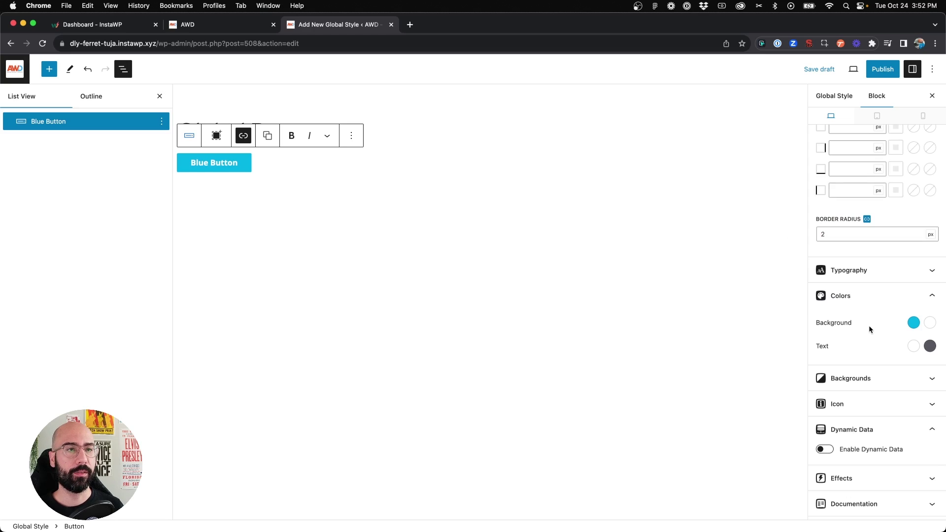
left_click(930, 346)
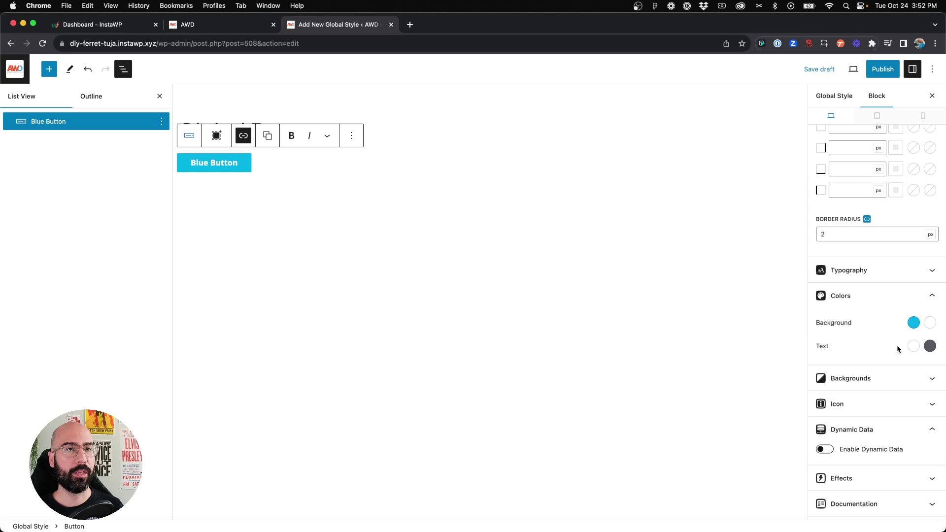
left_click(930, 346)
left_click(506, 228)
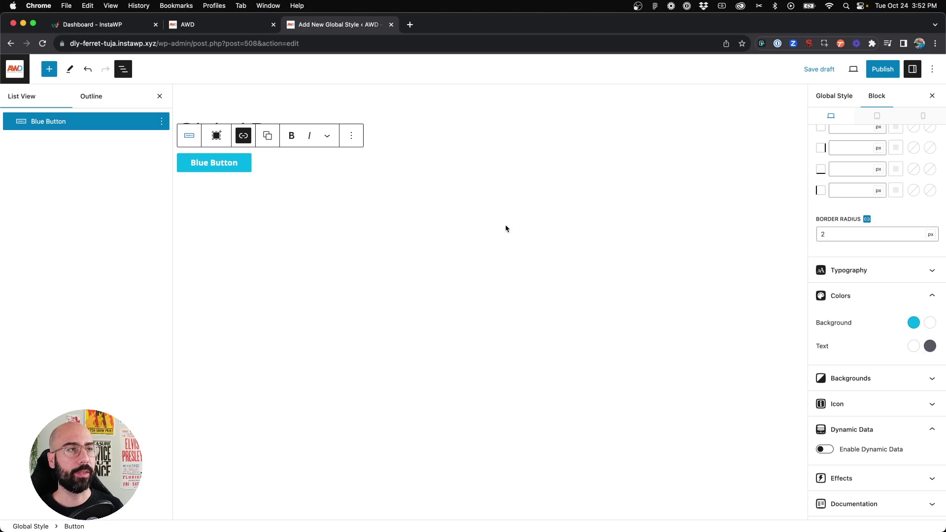
- Enable a Hover transition targeting Self with ease-in-out timing over 0.5 s
scroll(864, 328, "down", 10)
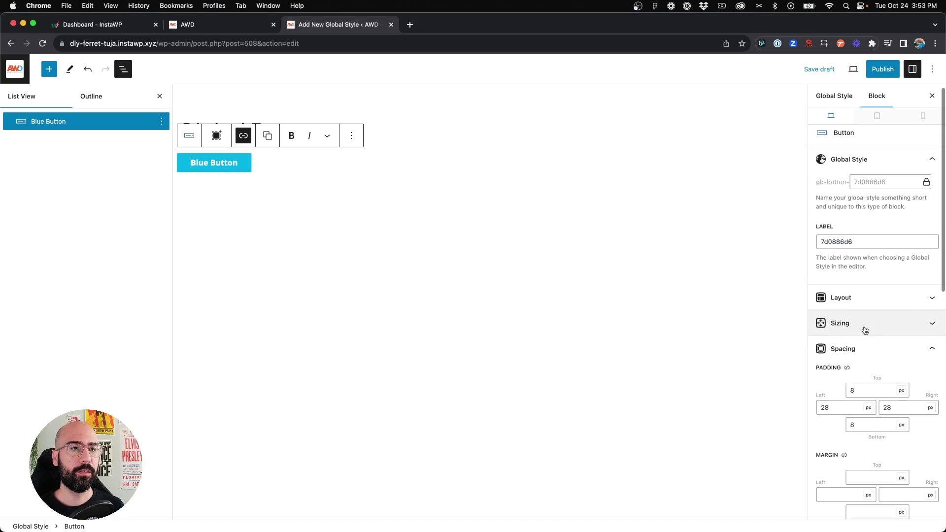
left_click(868, 459)
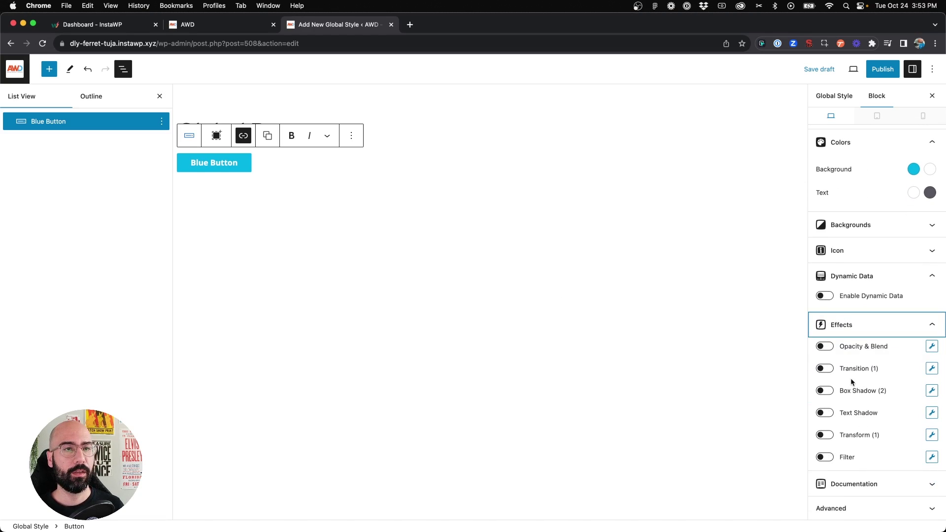
left_click(826, 369)
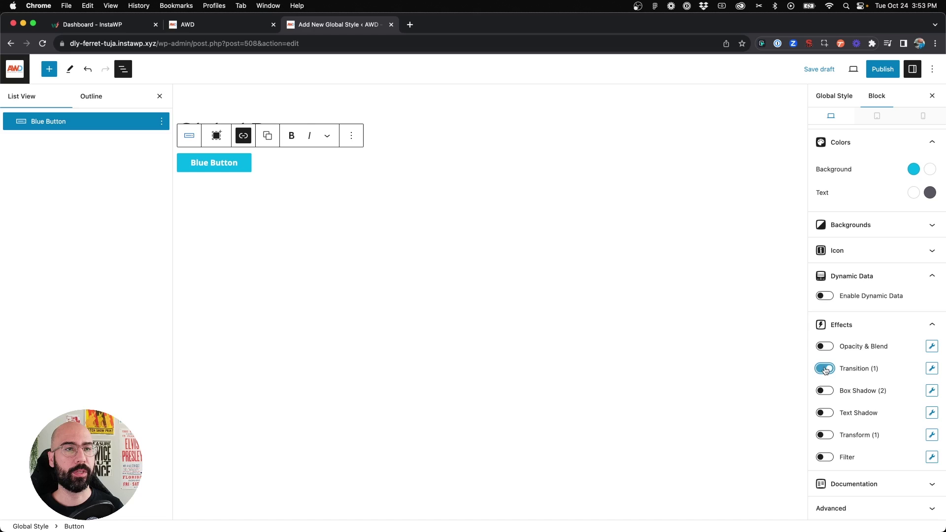
left_click(929, 370)
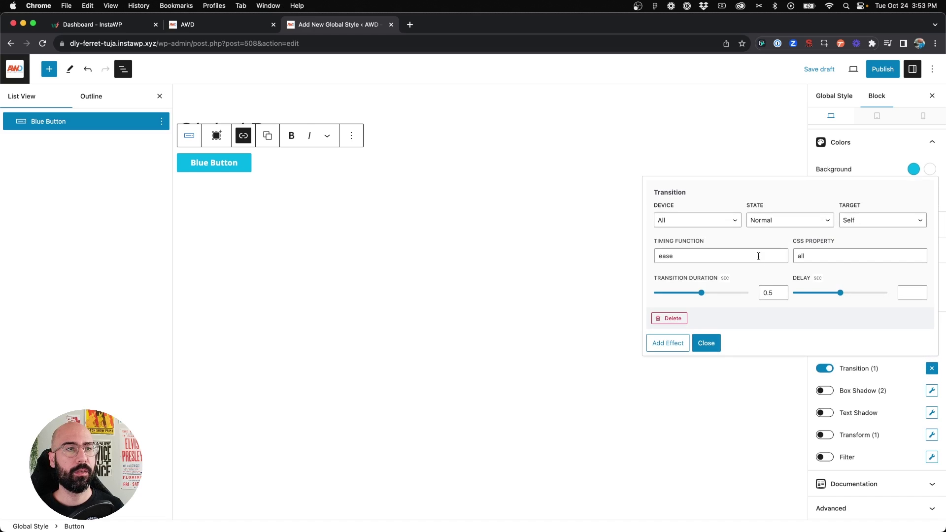
left_click(761, 228)
left_click(761, 232)
left_click(869, 225)
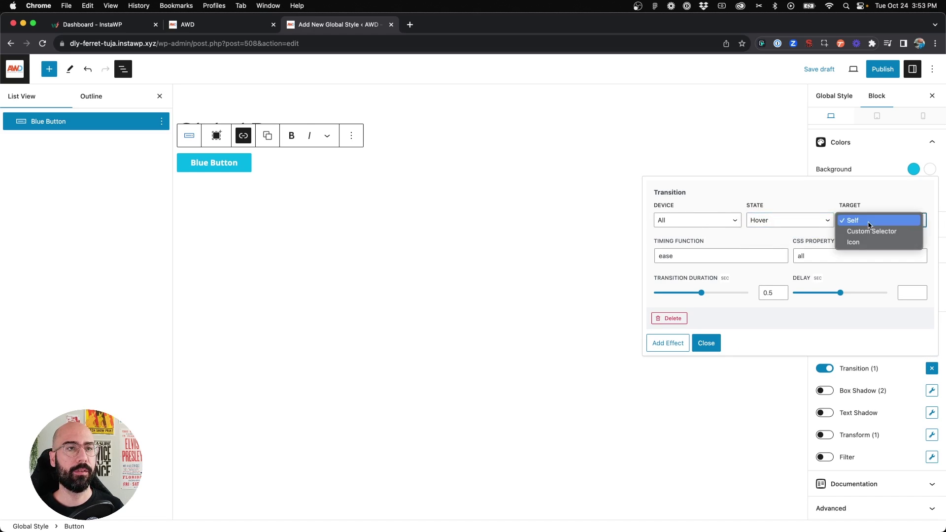
left_click(869, 223)
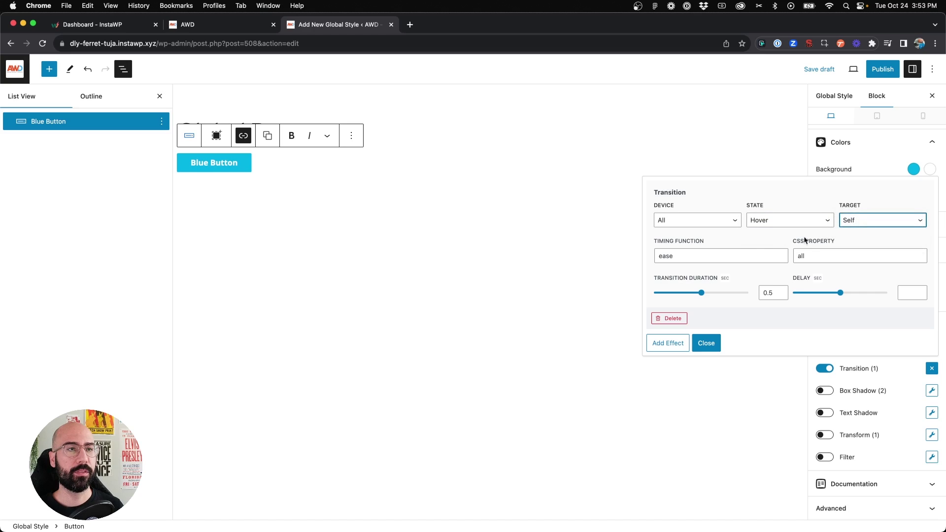
left_click(715, 256)
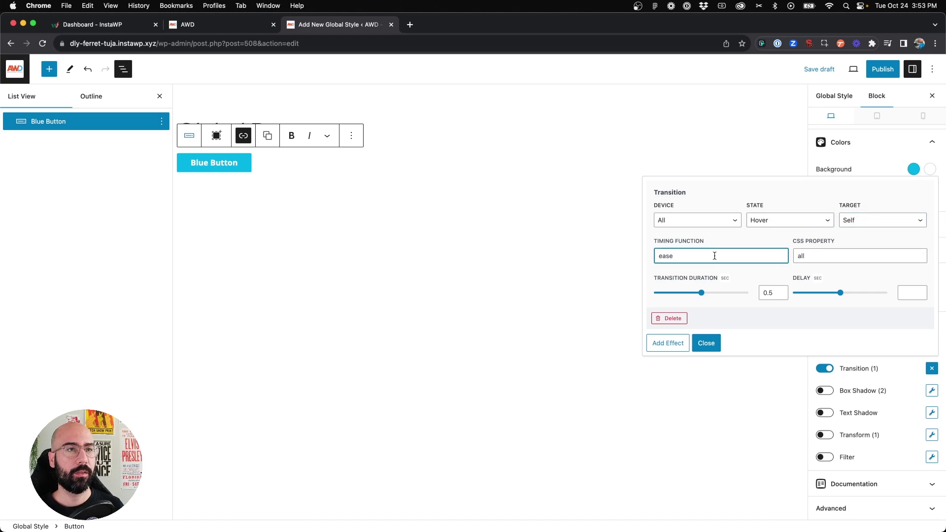
type("-in-out")
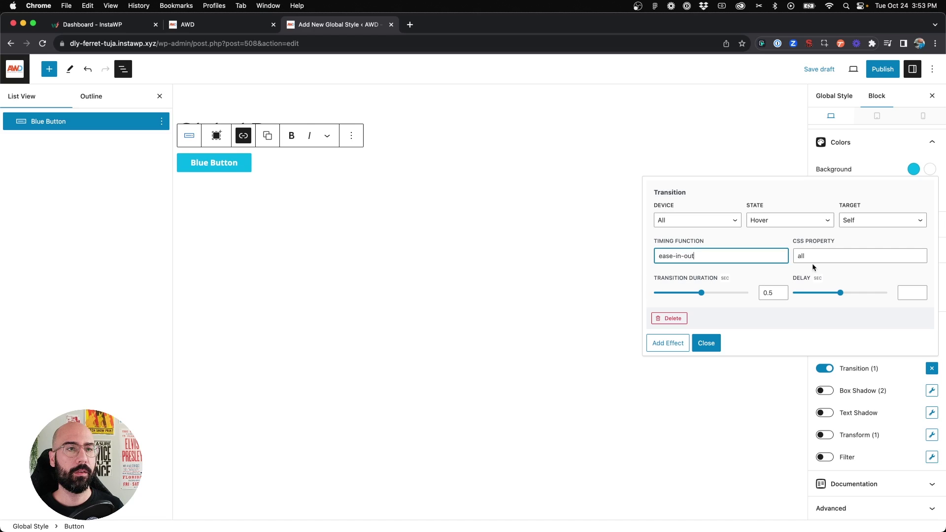
left_click(767, 296)
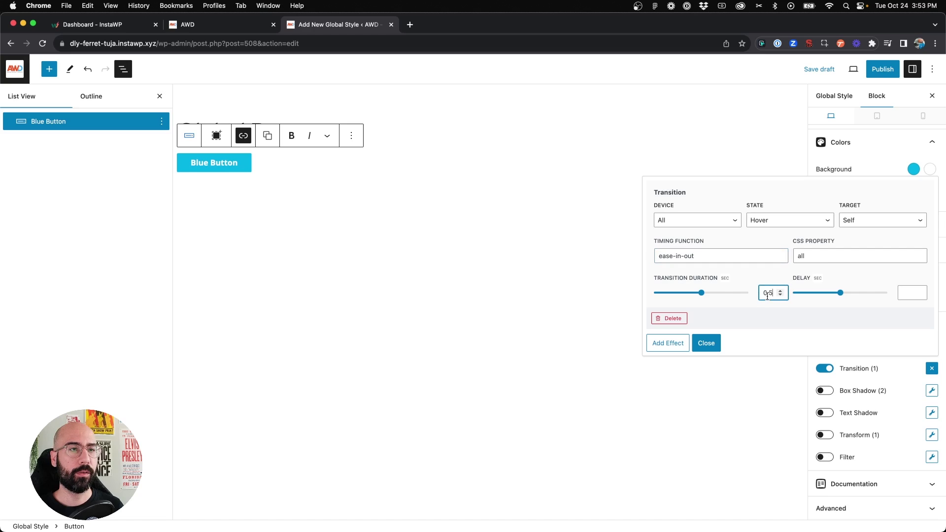
left_click(706, 343)
- Add a hover transform with Translate Y set to -5px
left_click(825, 435)
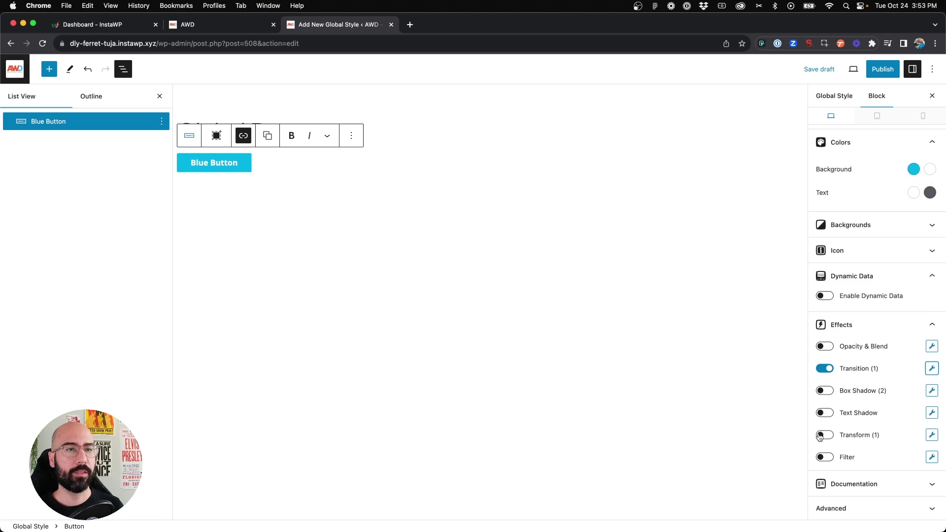
left_click(931, 436)
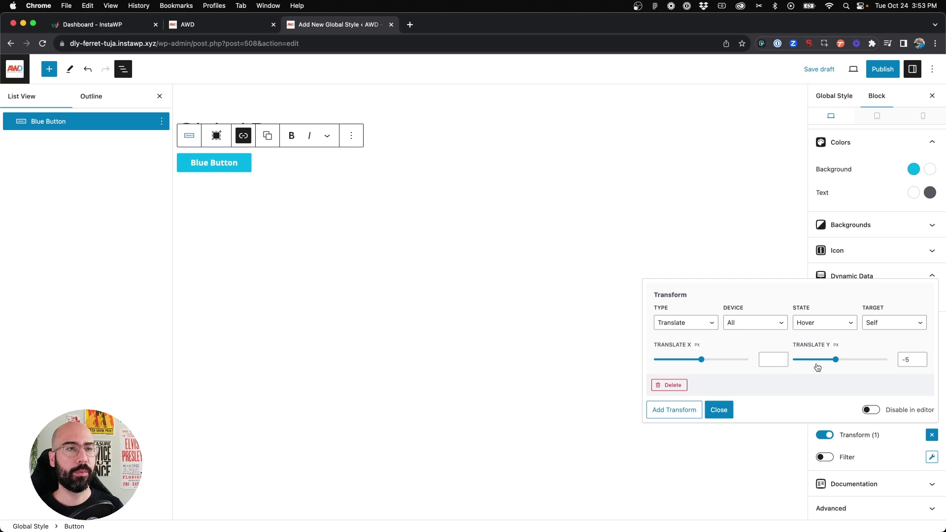
left_click(907, 360)
double_click(907, 359)
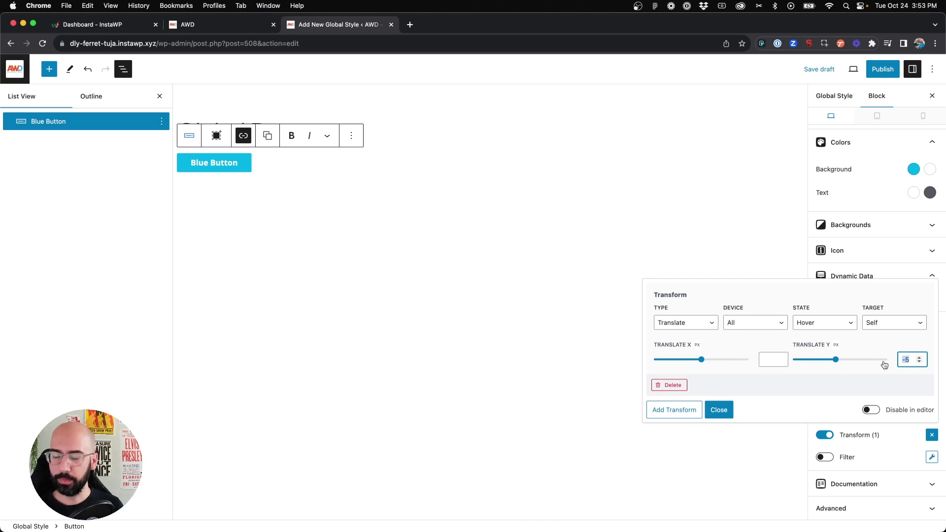
type("5")
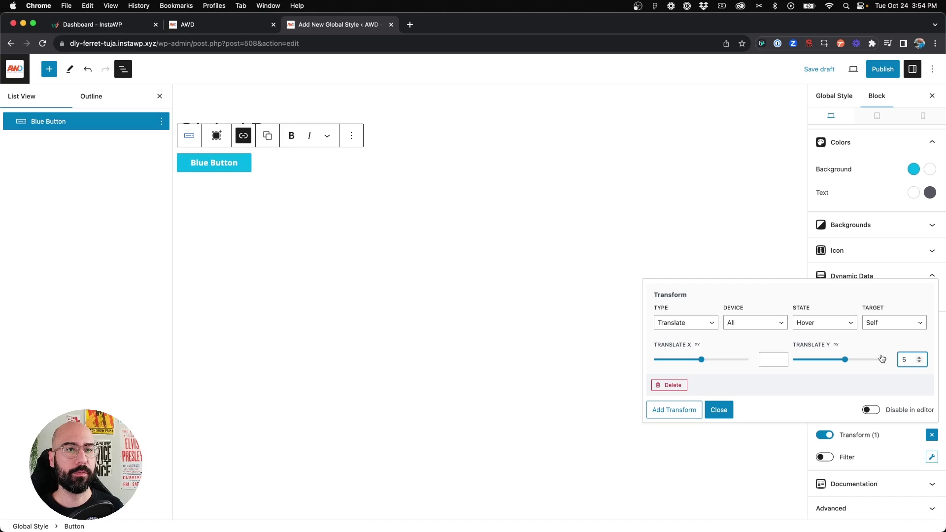
double_click(905, 360)
type("-5")
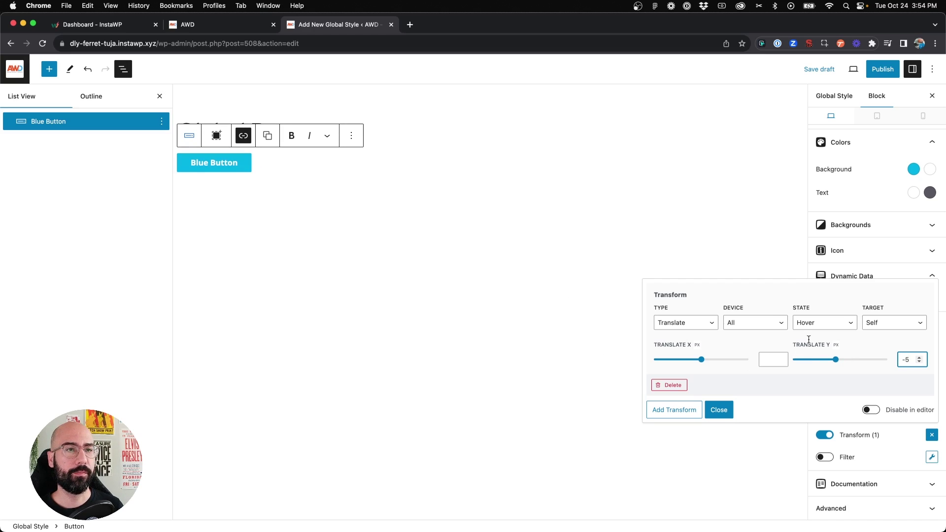
left_click(715, 412)
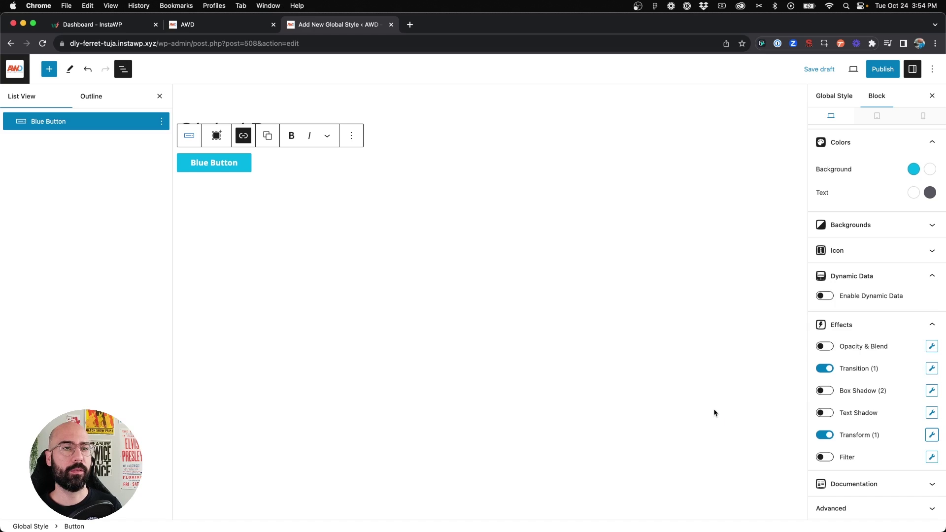
- Switch the transition's state from Hover to Normal
left_click(932, 368)
left_click(800, 222)
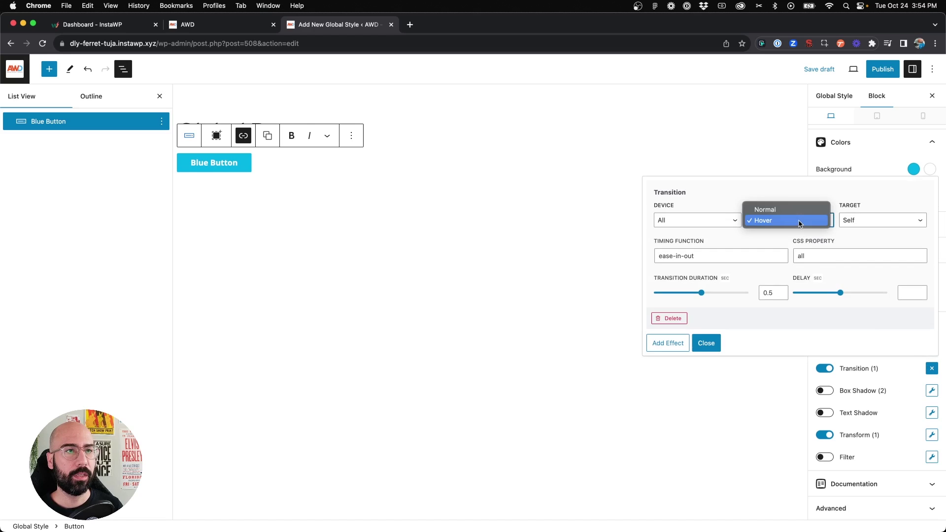
left_click(794, 210)
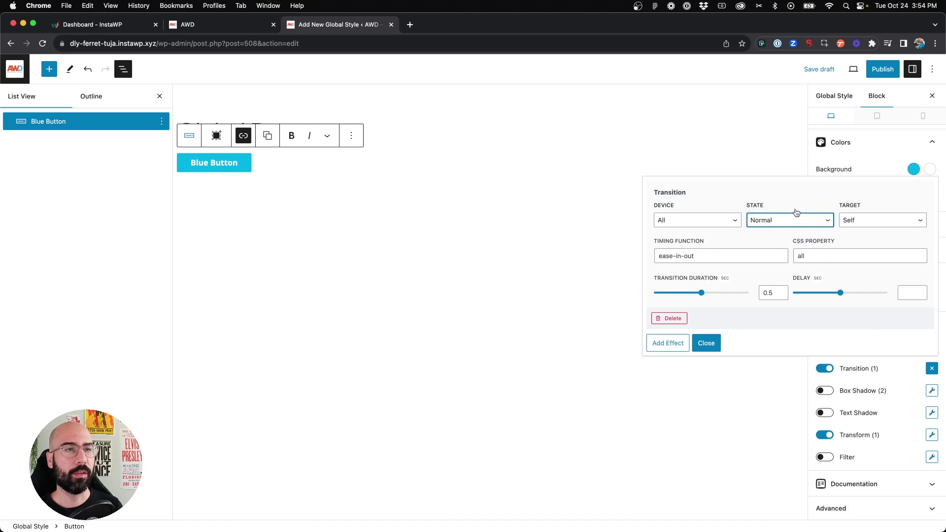
left_click(708, 342)
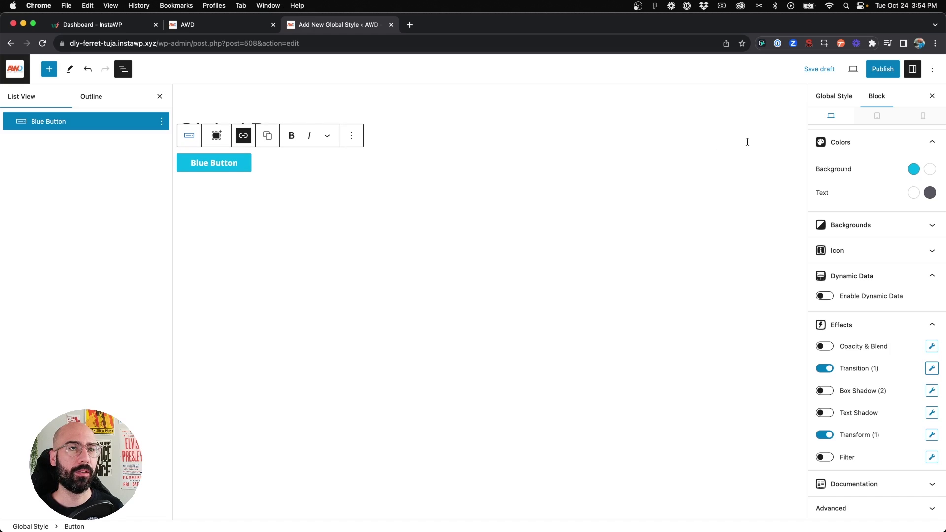
- Enter 'Blue Button' in the Global Style Label field
scroll(870, 227, "up", 10)
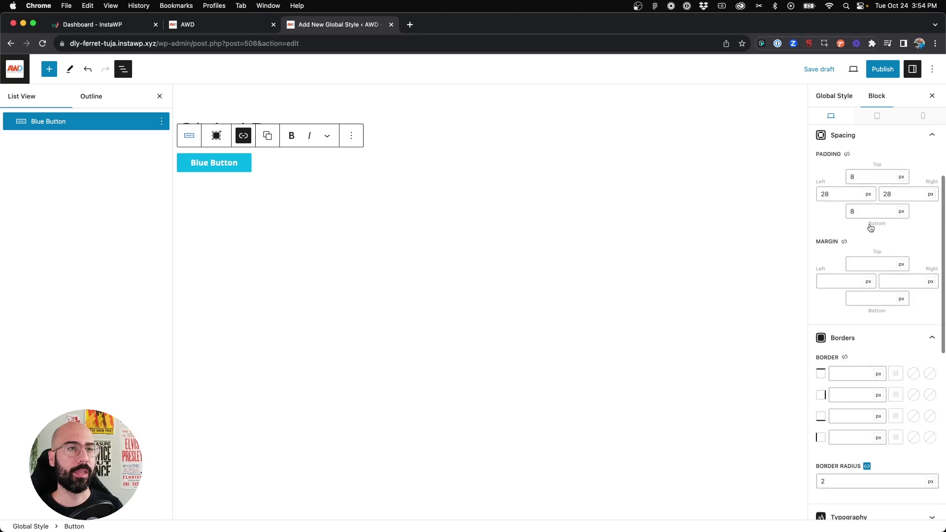
scroll(871, 229, "up", 5)
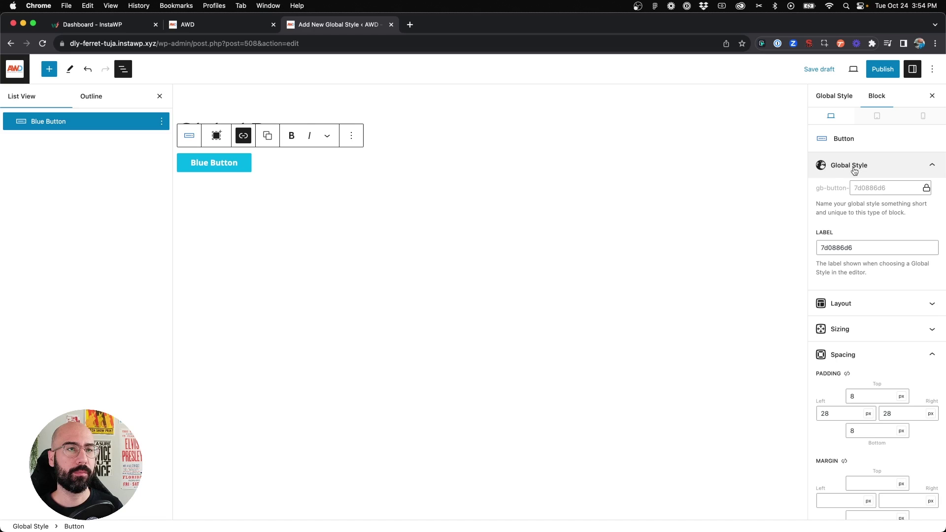
double_click(858, 247)
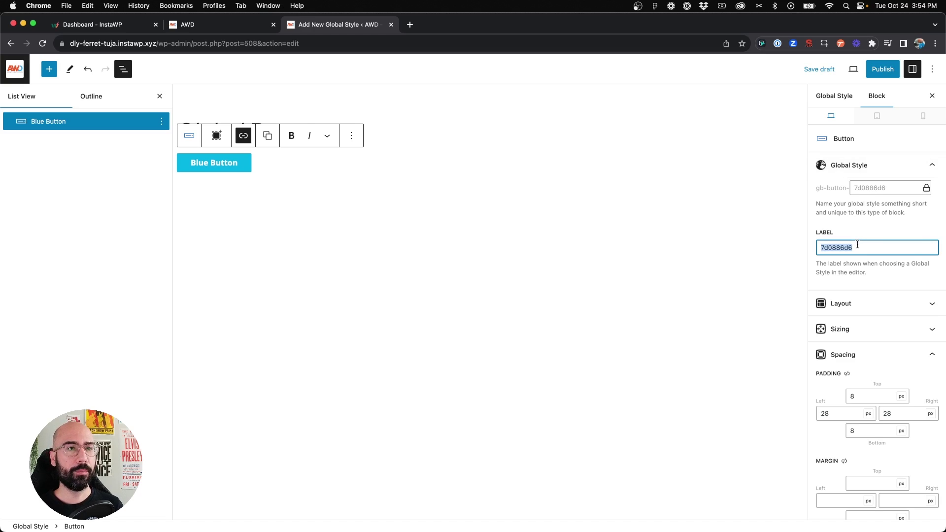
type("Blue Button")
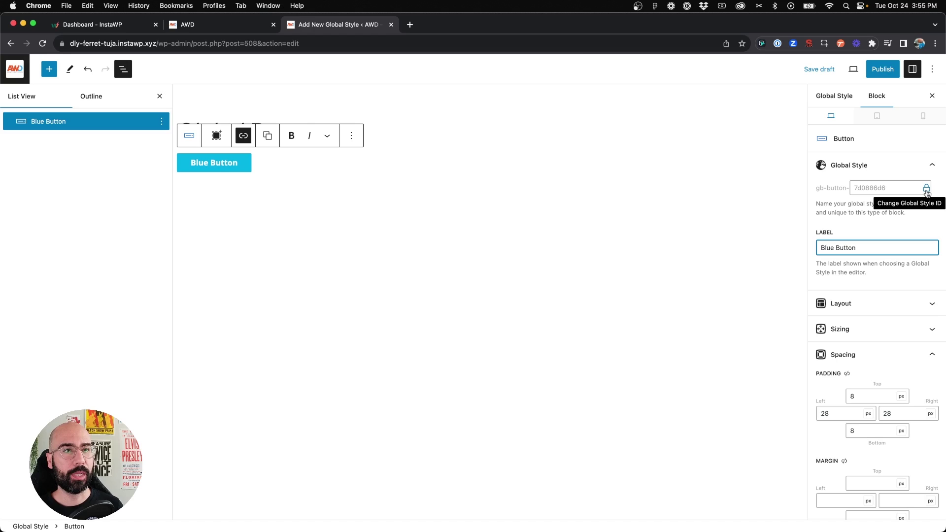
- Unlock the Global Style ID and replace it with 'blue-button', giving gb-button-blue-button
left_click(926, 189)
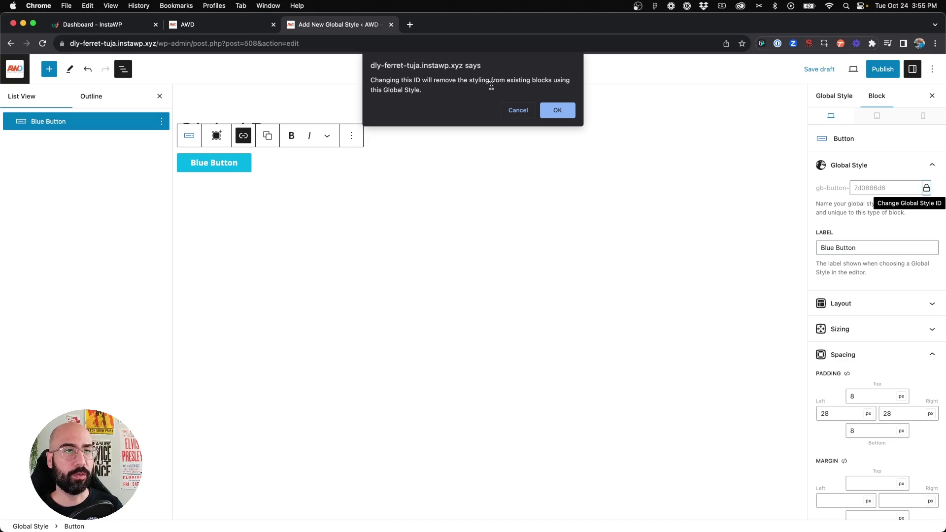
left_click(555, 110)
double_click(865, 190)
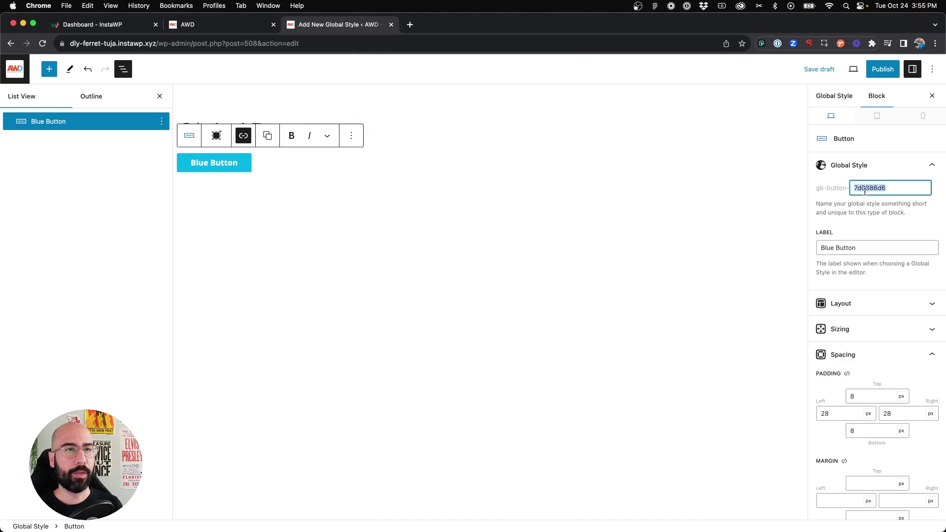
type("blue-button")
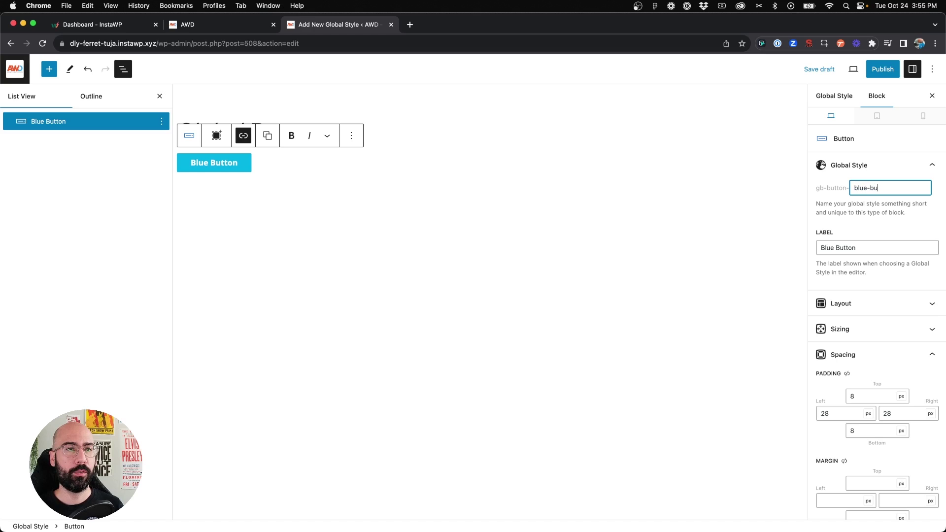
left_click(880, 218)
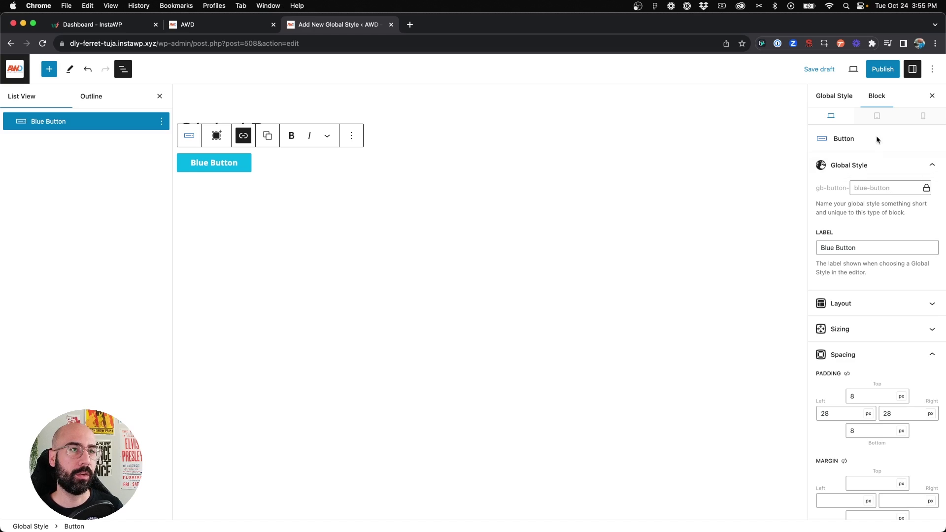
- Publish the Blue Button style, then open the Home page editor with the first Container expanded
left_click(885, 73)
left_click(867, 72)
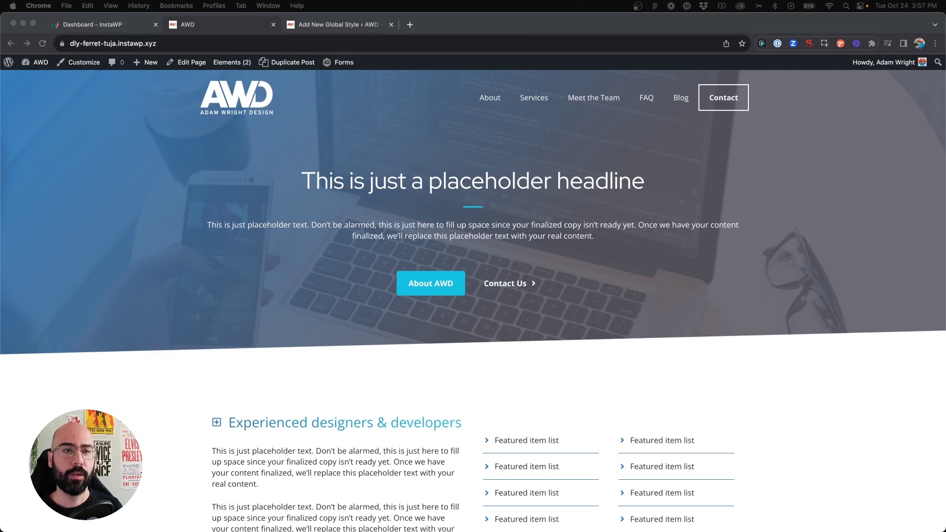
left_click(195, 62, "super")
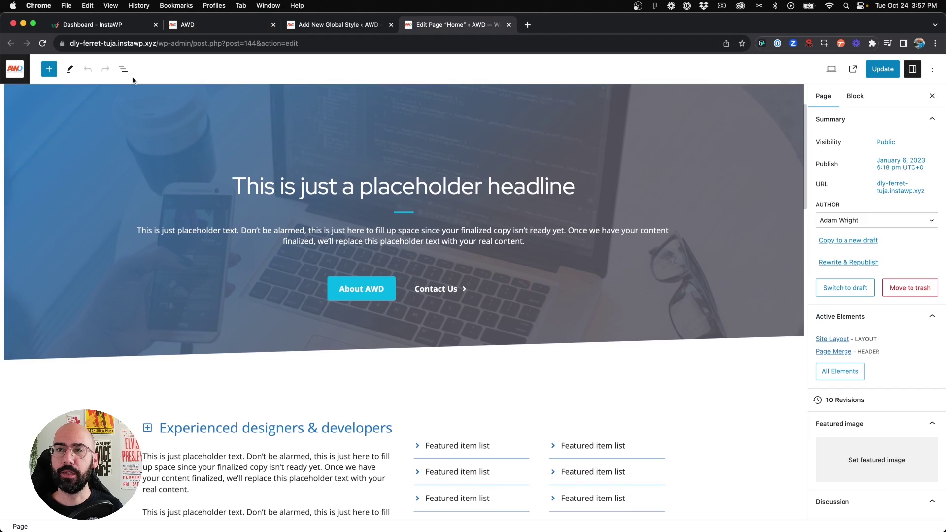
left_click(123, 69)
left_click(9, 122)
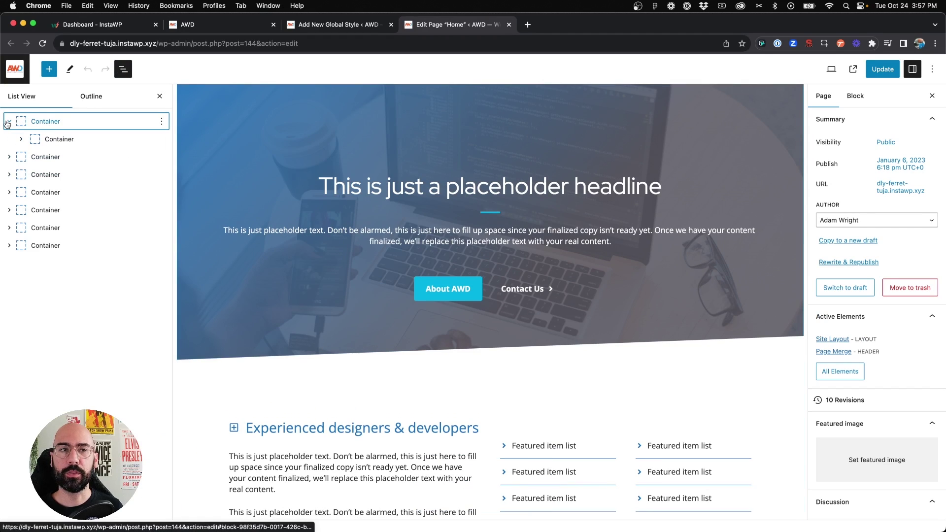
- Delete the hero's Buttons group holding the About AWD and Contact Us buttons
left_click(16, 143)
left_click(21, 139)
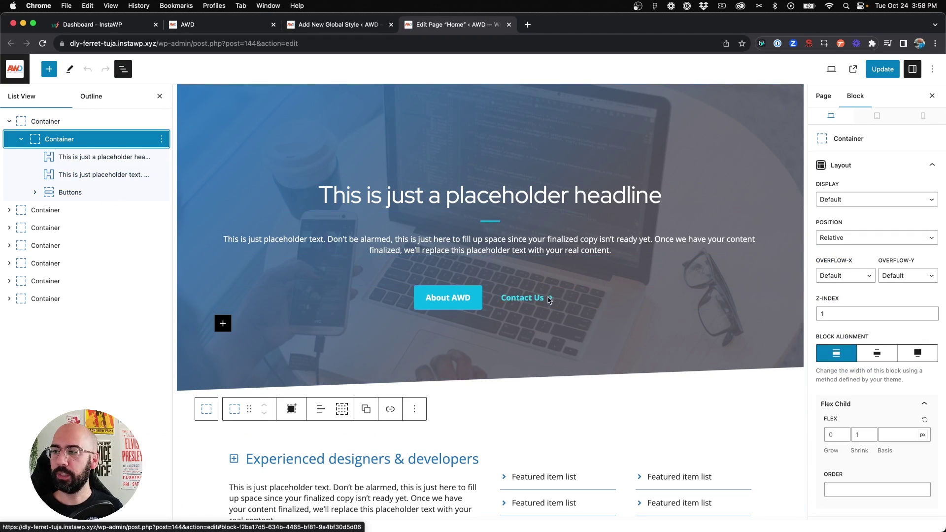
left_click(70, 192)
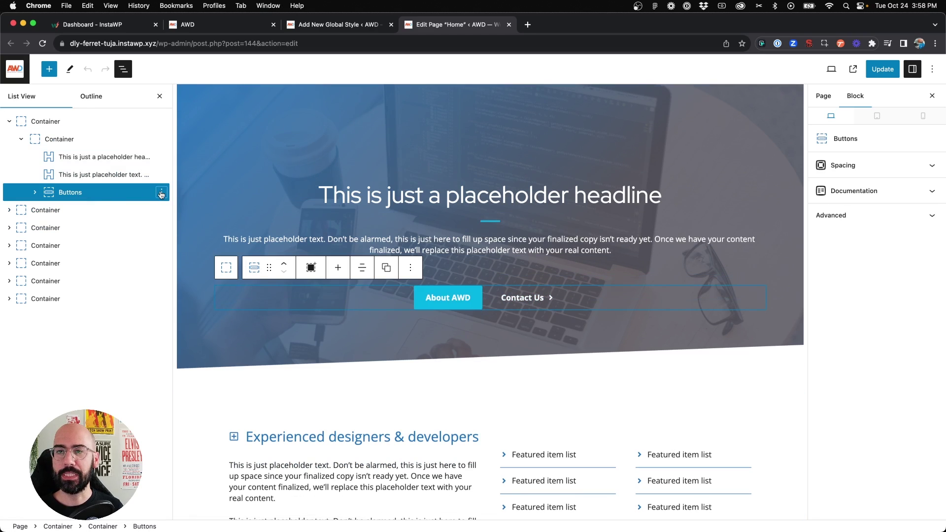
left_click(161, 192)
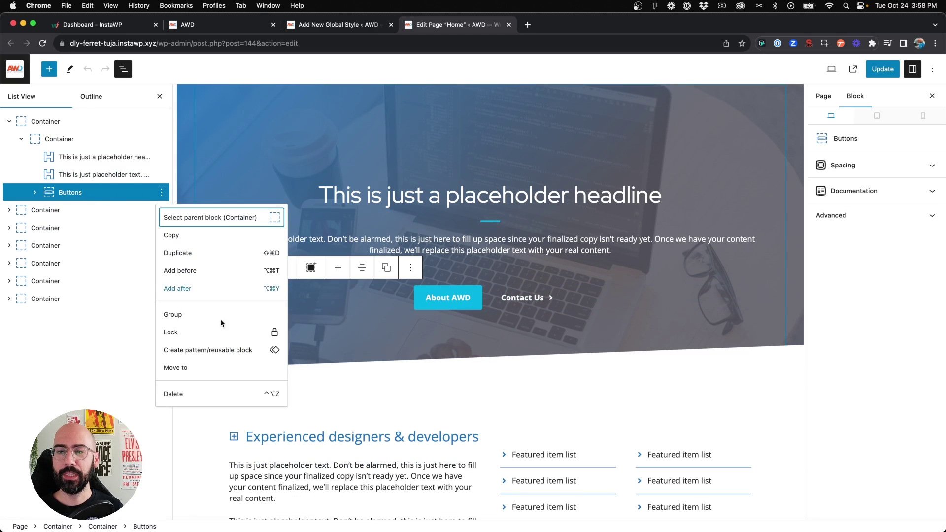
left_click(200, 395)
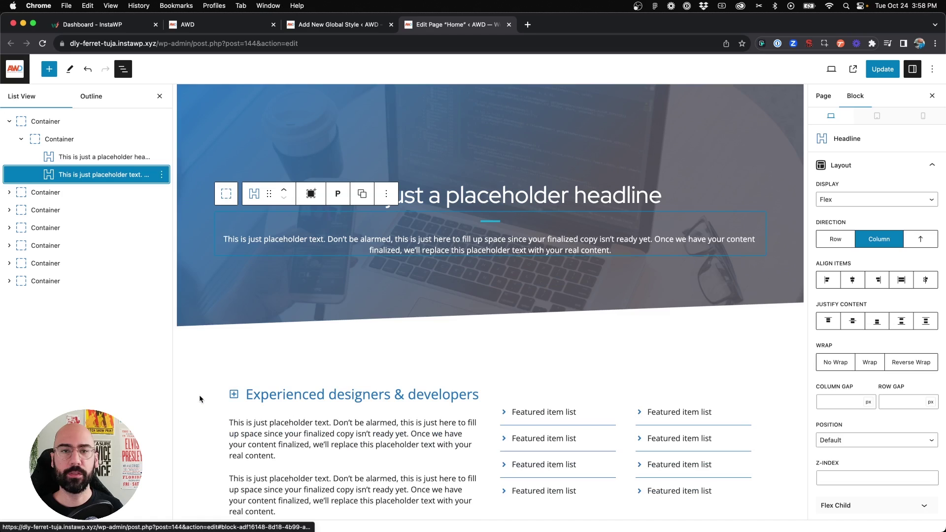
- Insert a new Button block below the hero paragraph via /button
left_click(629, 259)
left_click(624, 245)
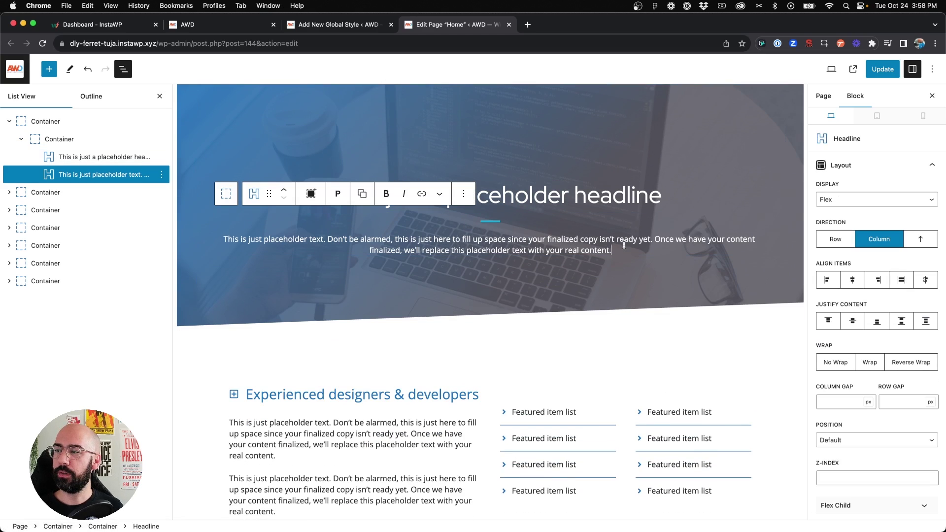
key("Return")
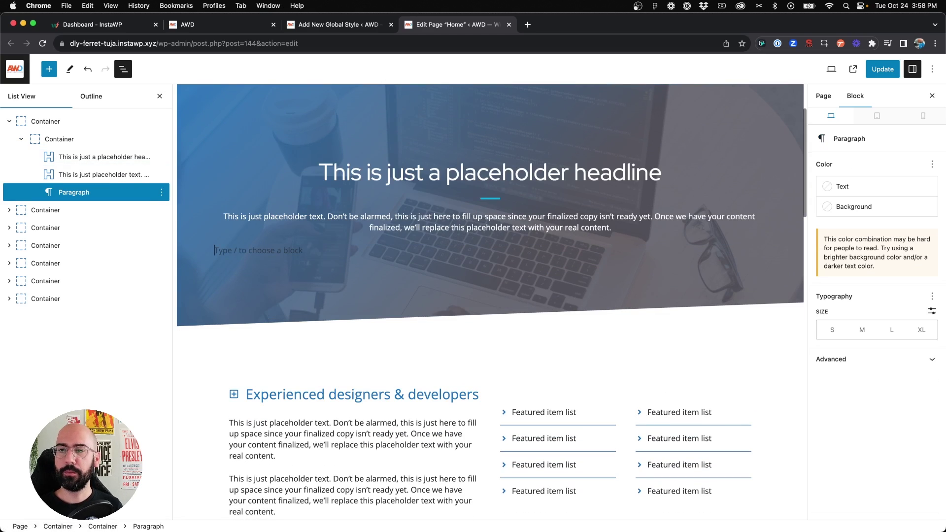
type("/butt")
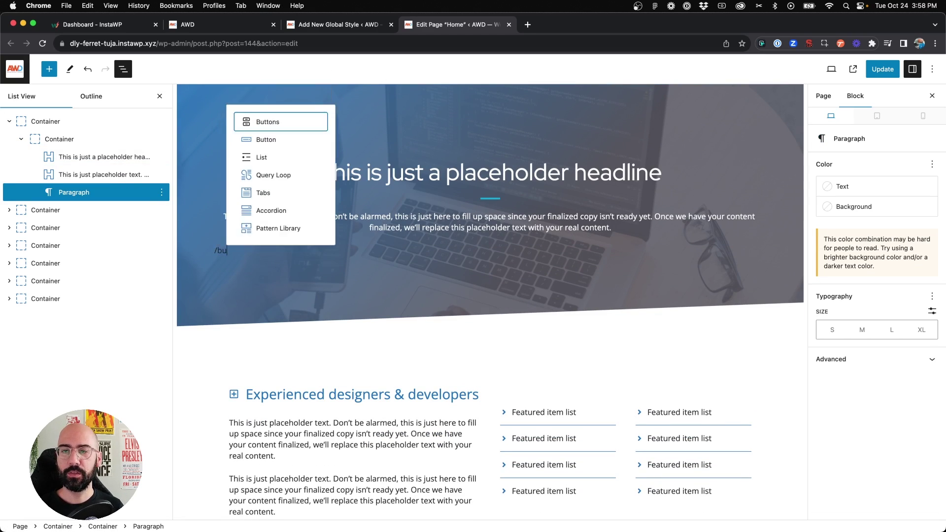
left_click(272, 193)
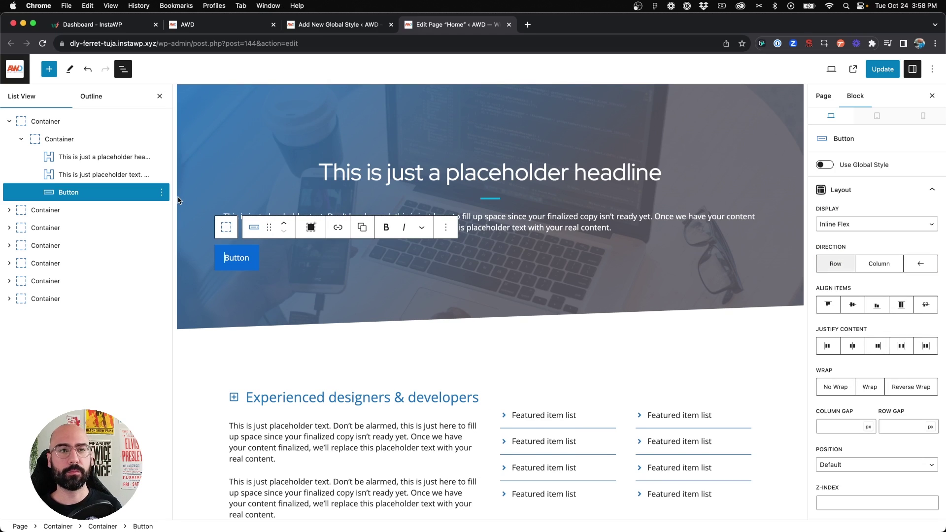
- Apply the Blue Button global style to the new hero button
left_click(825, 165)
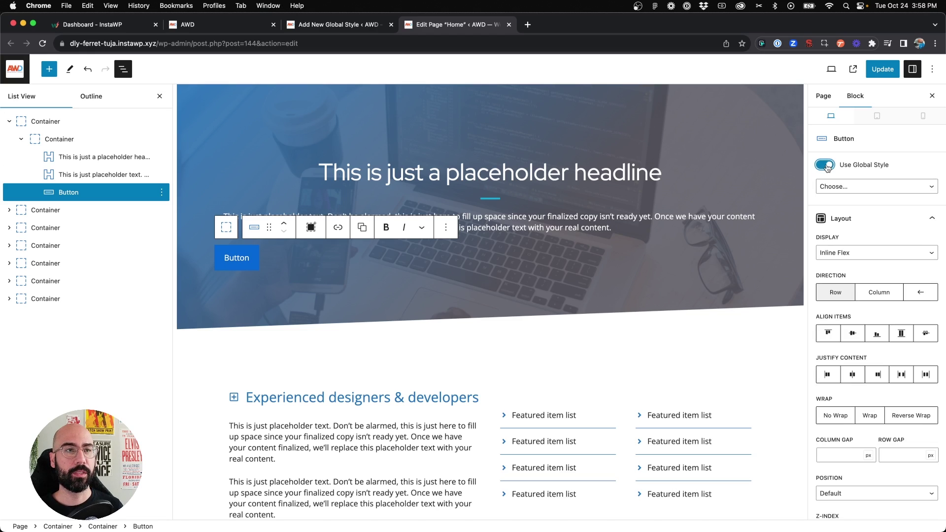
left_click(835, 188)
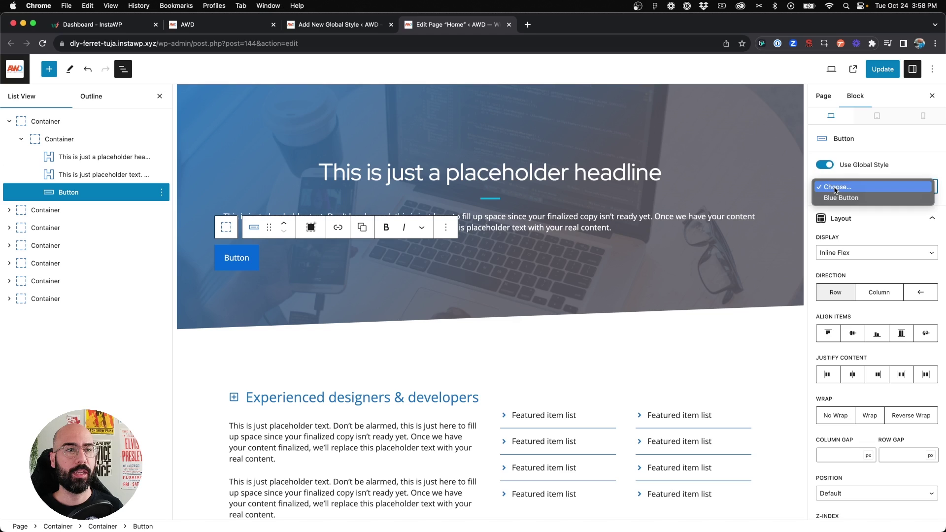
left_click(866, 198)
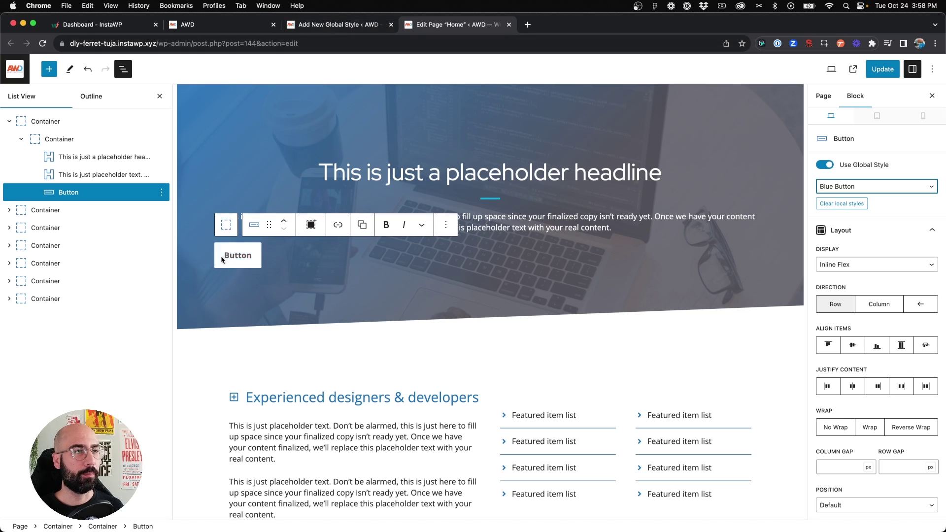
left_click(339, 26)
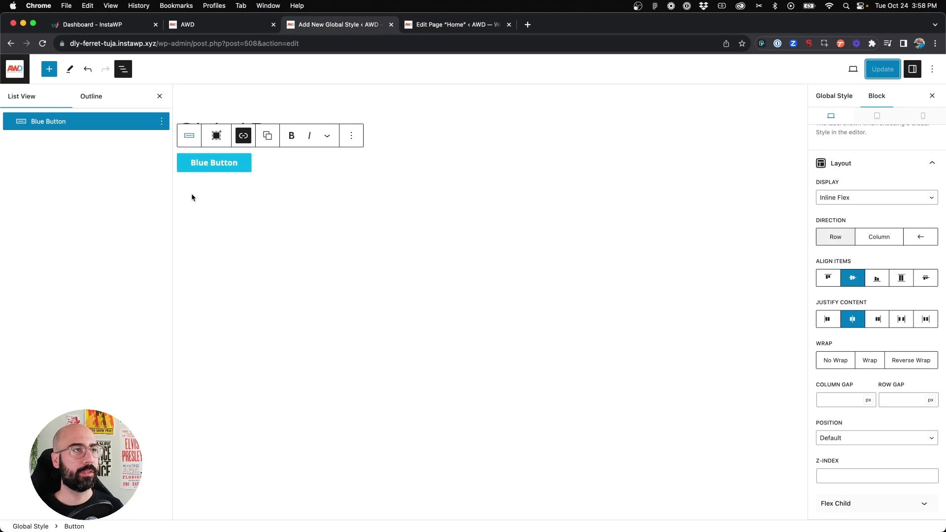
left_click(436, 24)
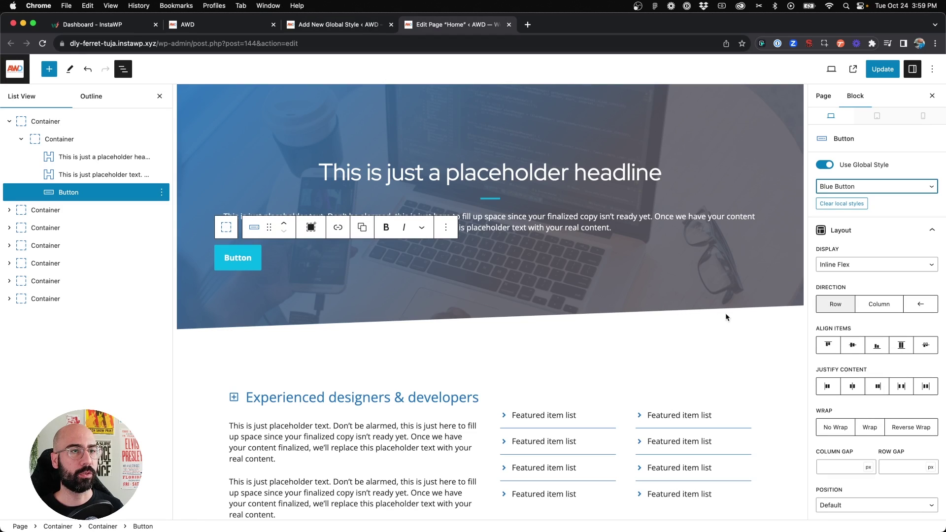
- Clear the hero button's top, left, right and bottom padding values
scroll(856, 326, "down", 5)
scroll(857, 325, "down", 3)
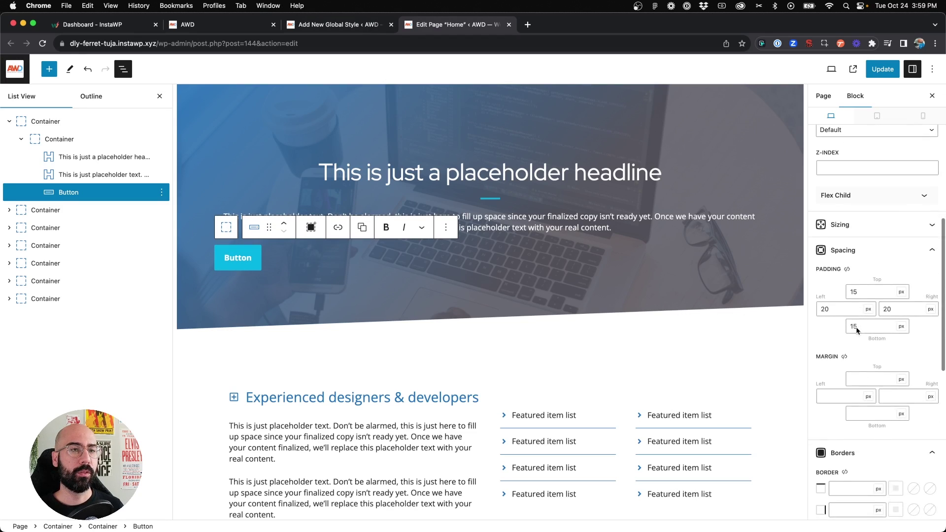
double_click(863, 289)
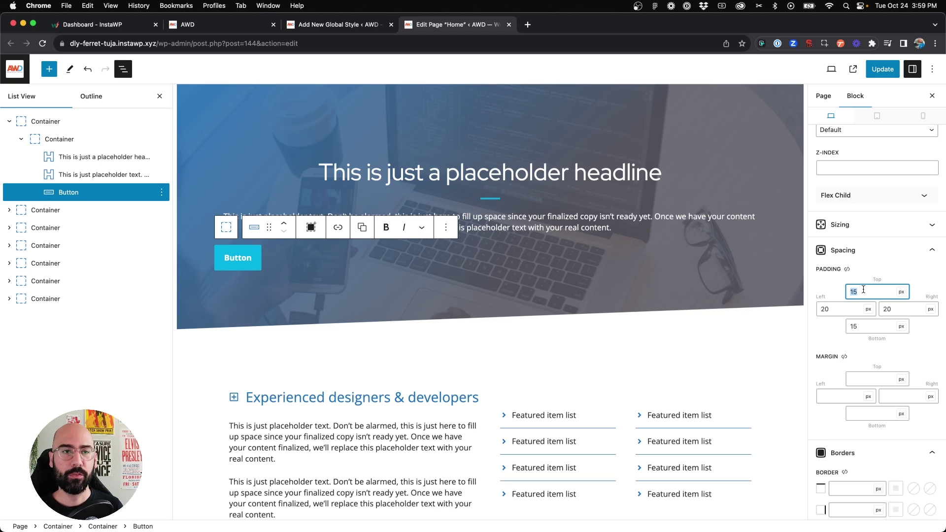
key("BackSpace")
key("Tab")
key("BackSpace")
key("Tab")
key("BackSpace")
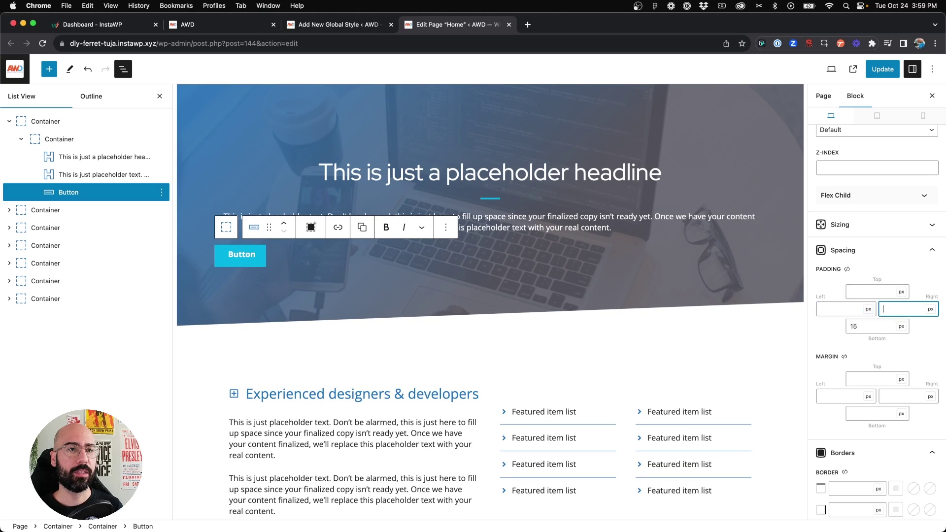
key("Tab")
key("BackSpace")
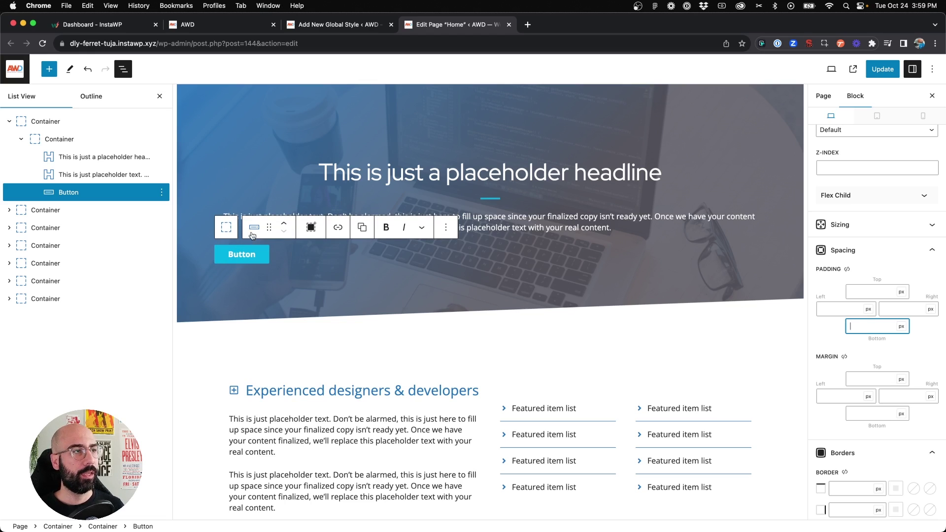
- Set the hero's inner container to Display Flex, Direction Column, Align Items center
scroll(276, 277, "up", 4)
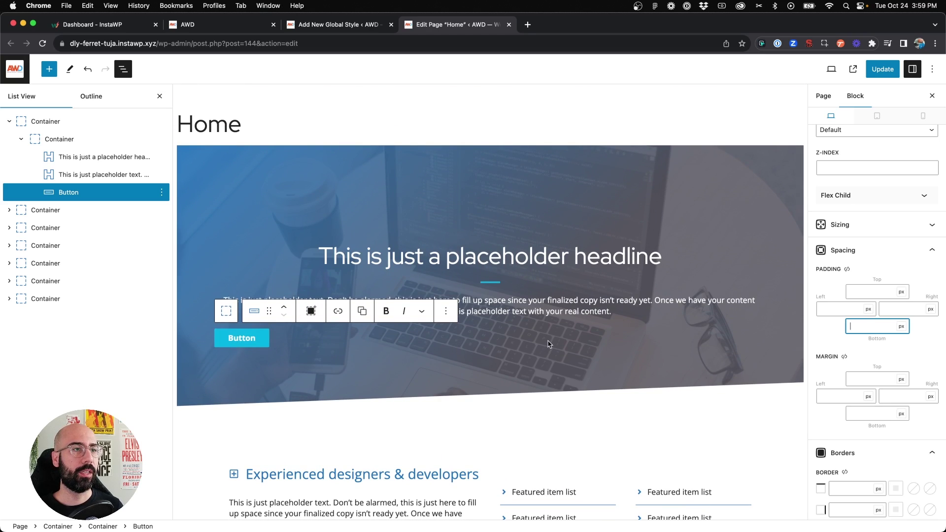
left_click(83, 143)
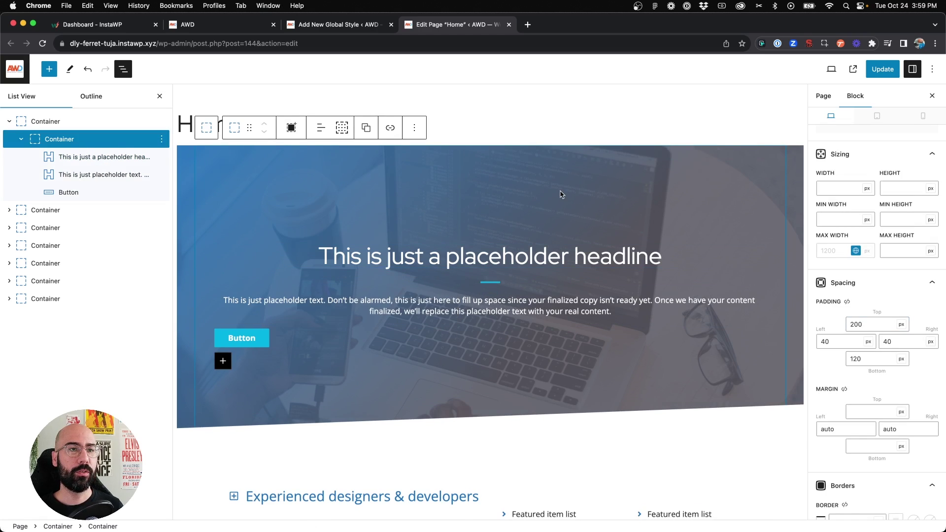
scroll(858, 256, "up", 10)
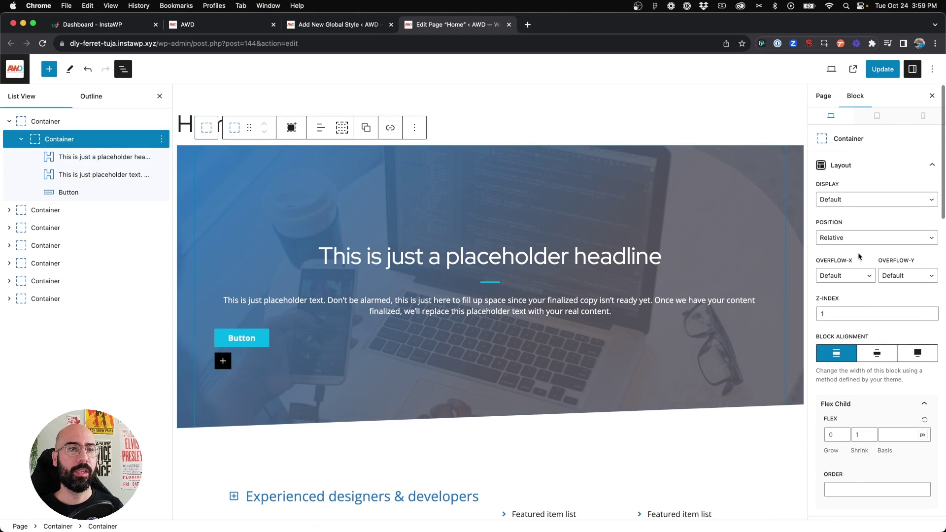
left_click(850, 204)
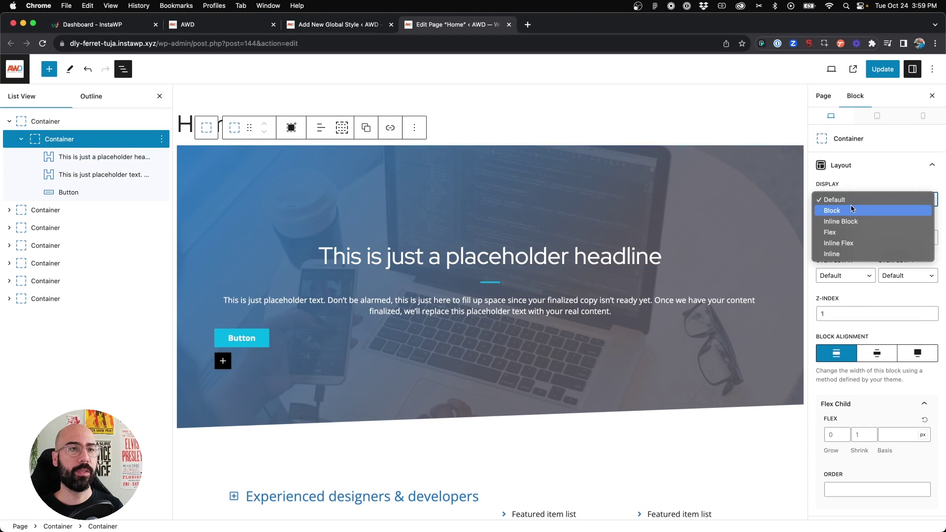
left_click(846, 233)
left_click(878, 241)
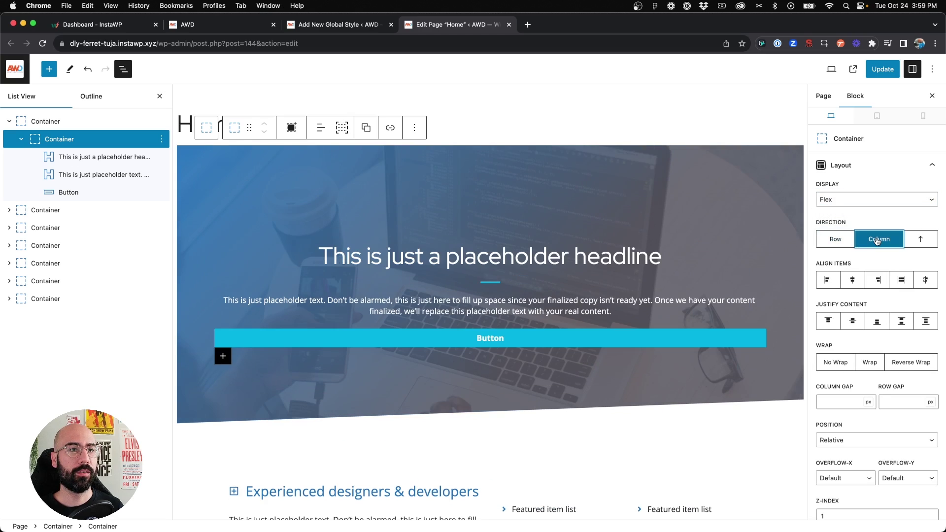
left_click(853, 280)
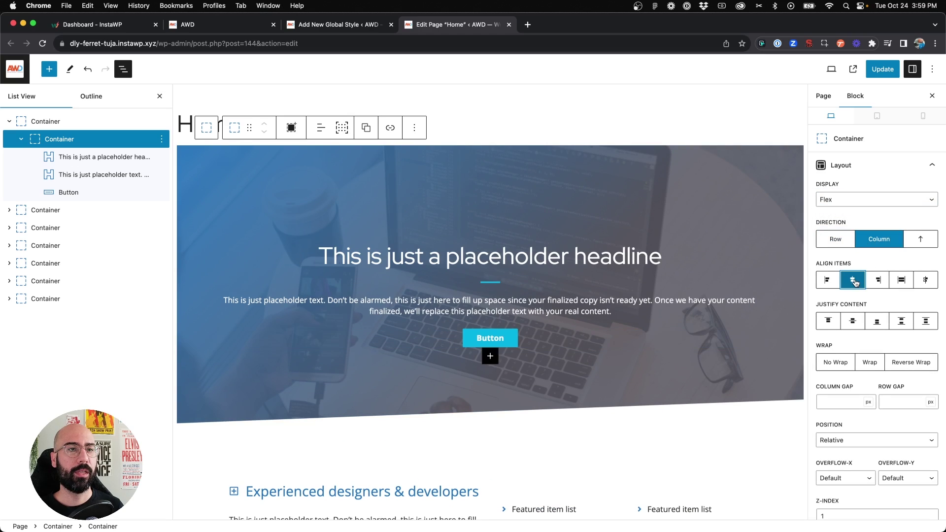
left_click(585, 310)
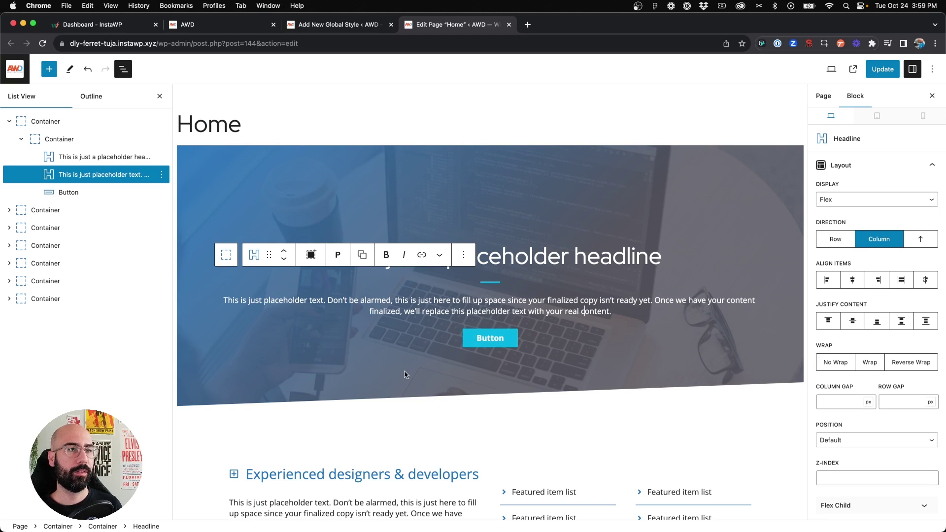
scroll(406, 373, "down", 10)
- Delete the first info box's Slide on Hover buttons group
scroll(405, 374, "down", 2)
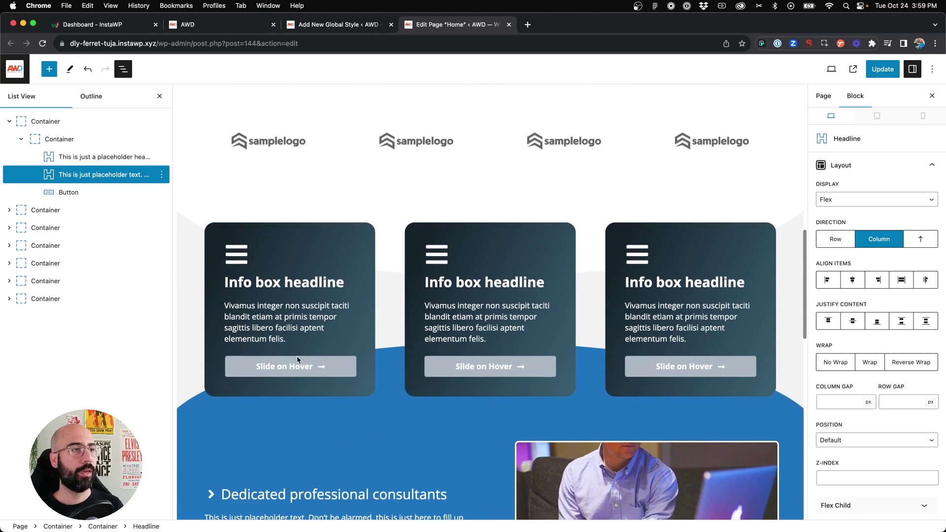
left_click(266, 364)
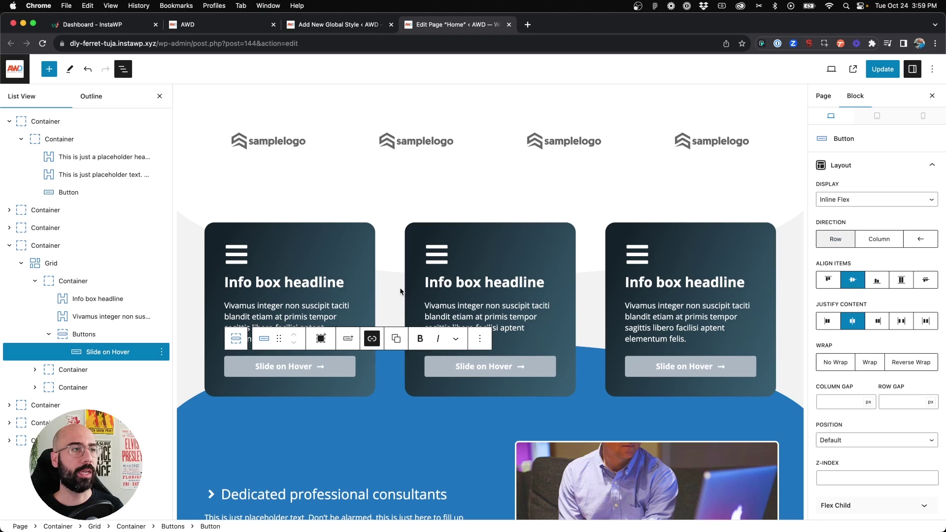
left_click(105, 338)
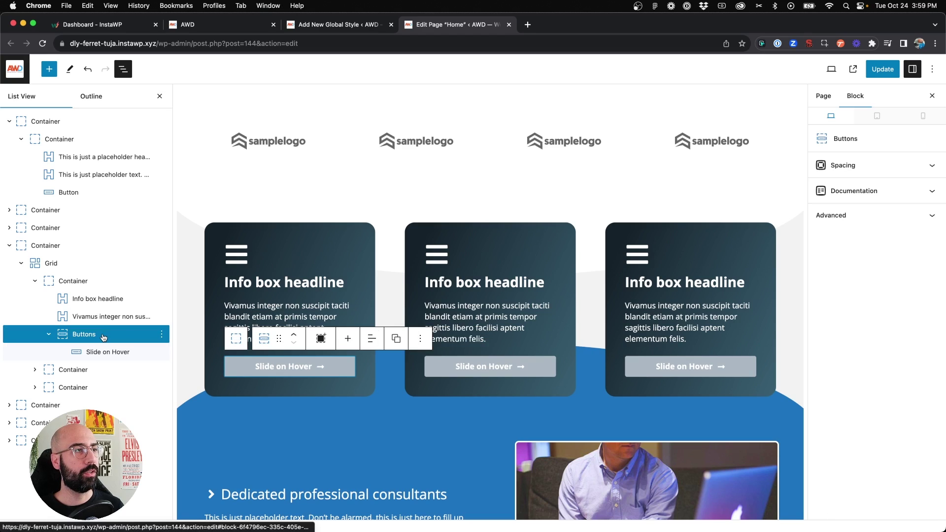
left_click(162, 335)
left_click(173, 309)
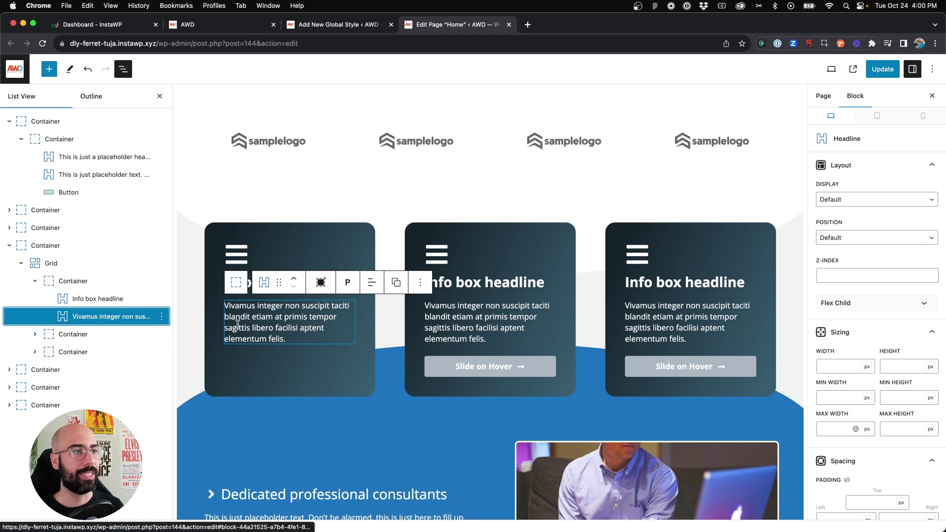
- Add a Button block under the first card's text using the Blue Button global style
left_click(294, 340)
key("Return")
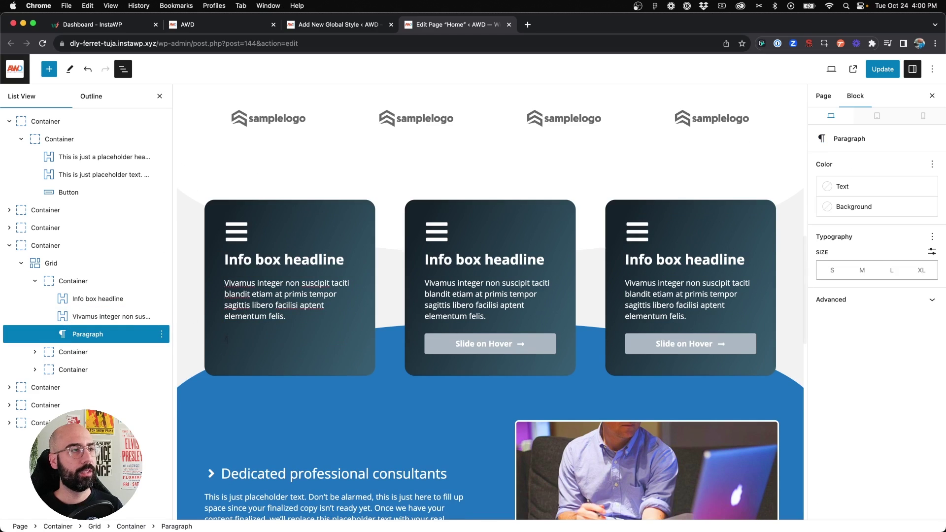
type("/butt")
left_click(283, 282)
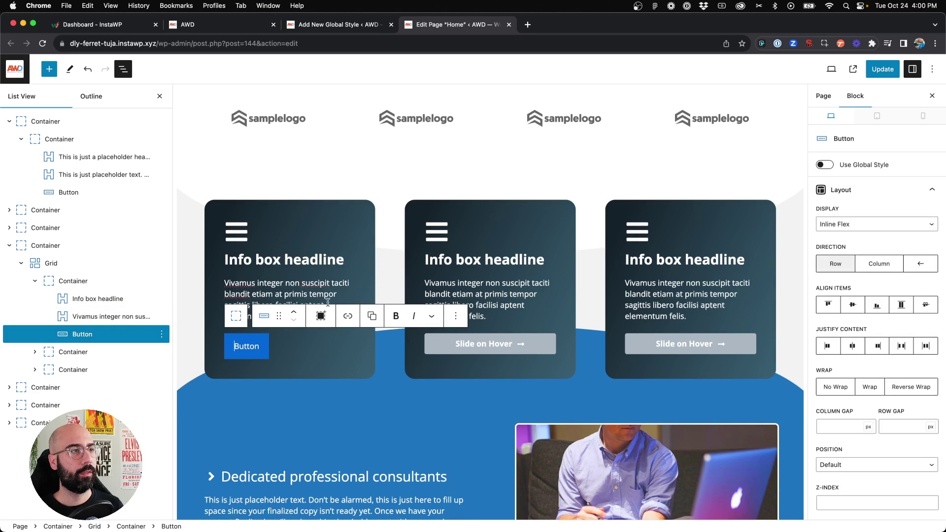
left_click(825, 165)
left_click(838, 187)
left_click(846, 198)
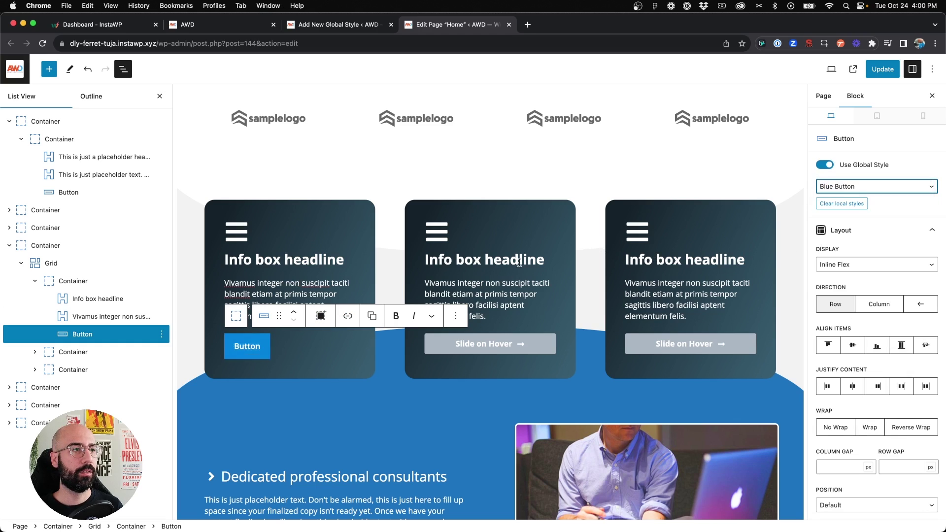
- Clear all four padding values on the first card's new button
scroll(878, 355, "down", 10)
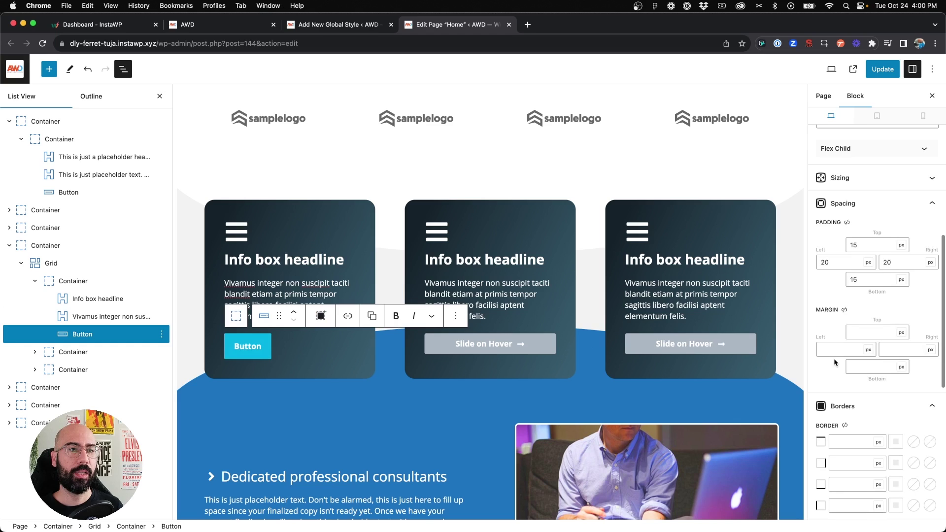
double_click(861, 242)
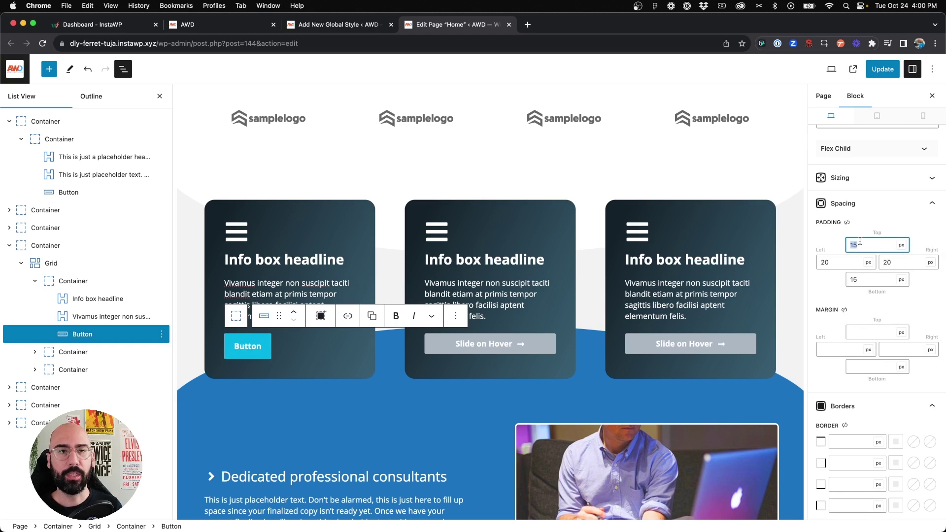
key("BackSpace")
key("Tab")
key("Tab")
key("BackSpace")
key("Tab")
key("Tab")
key("BackSpace")
key("Tab")
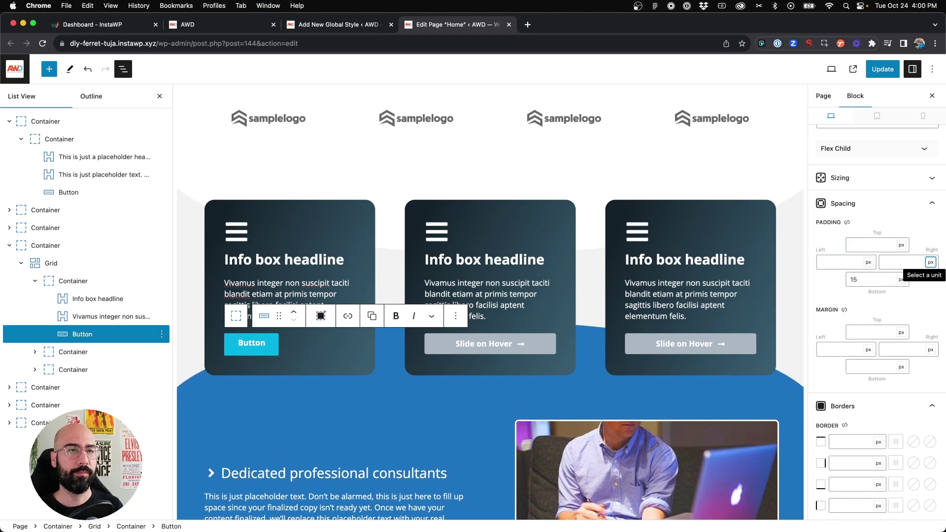
key("Tab")
key("BackSpace")
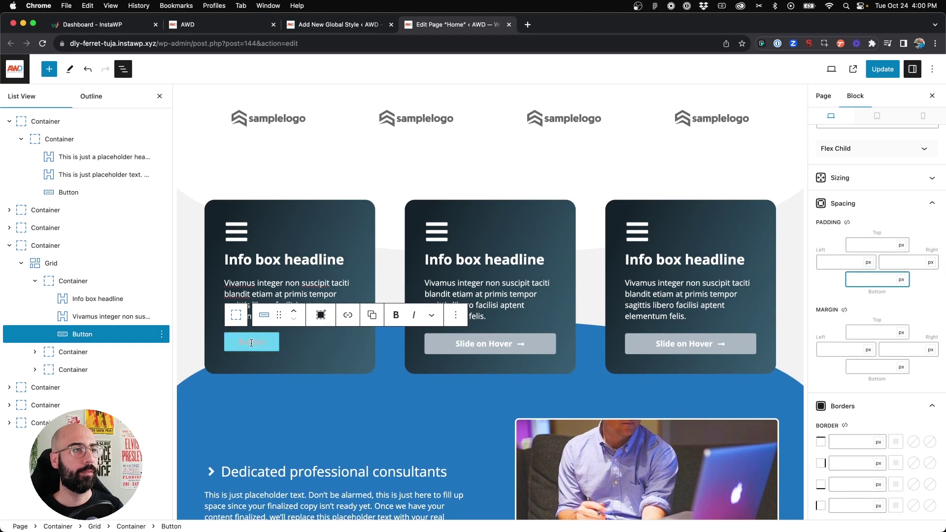
double_click(249, 341)
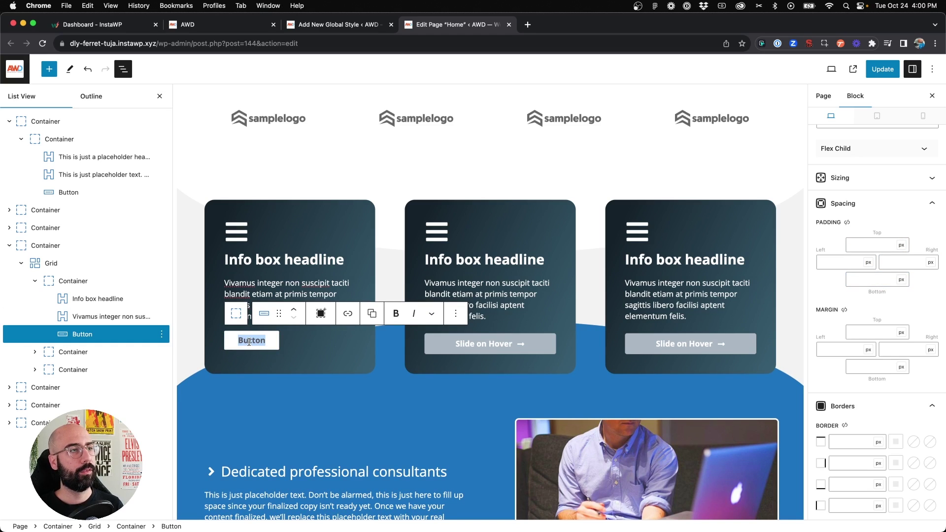
- Copy the Blue Button button and paste it in place of the middle card's Slide on Hover button
left_click(162, 335)
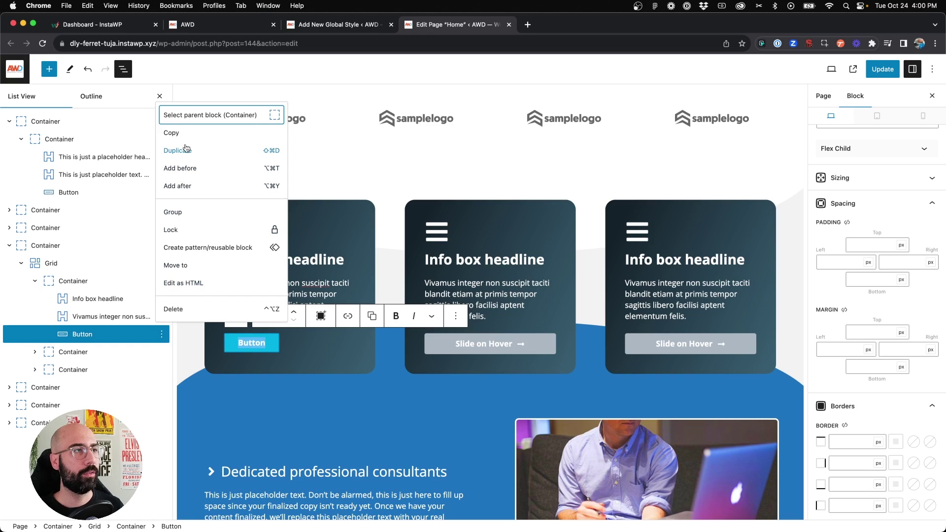
left_click(172, 133)
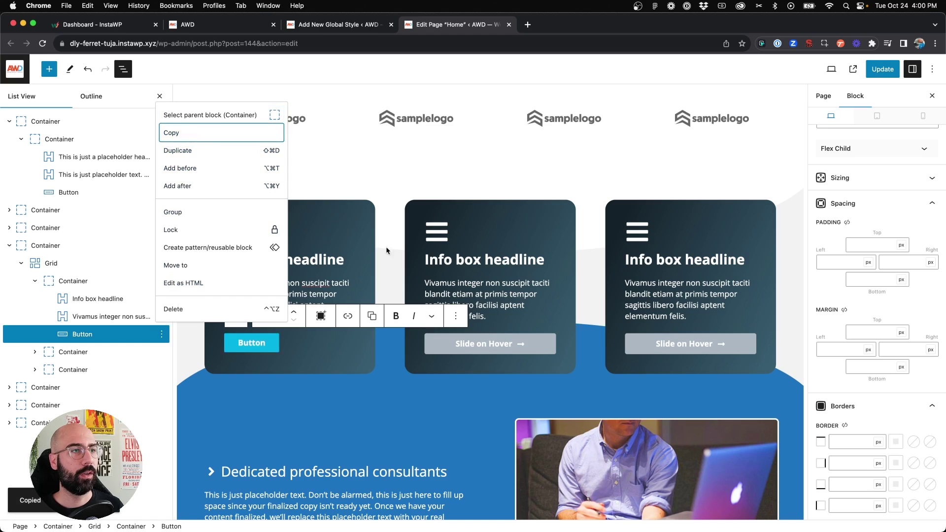
left_click(550, 348)
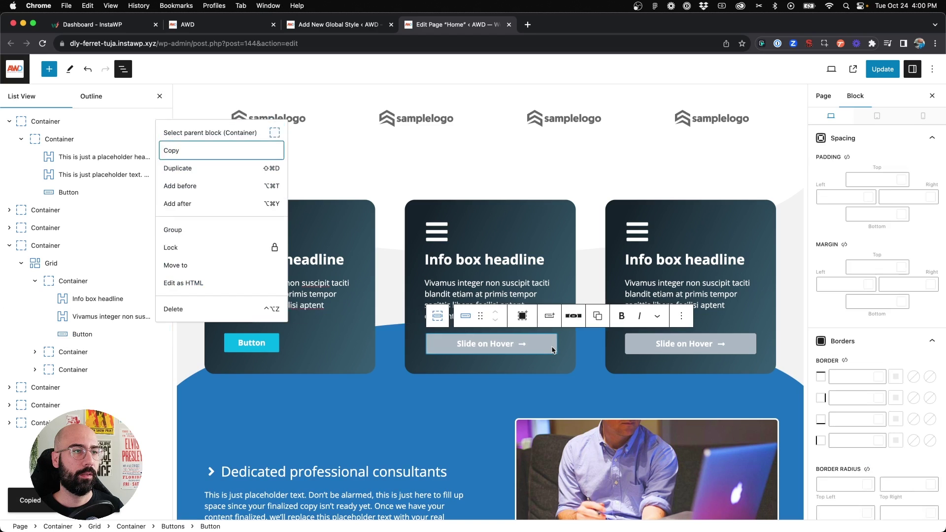
left_click(675, 318)
left_click(692, 452)
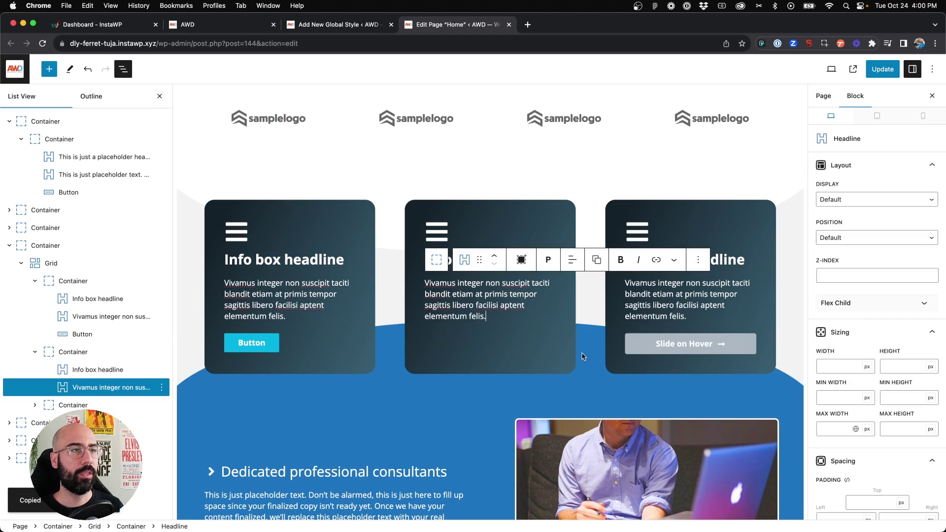
key("Return")
key("super+v")
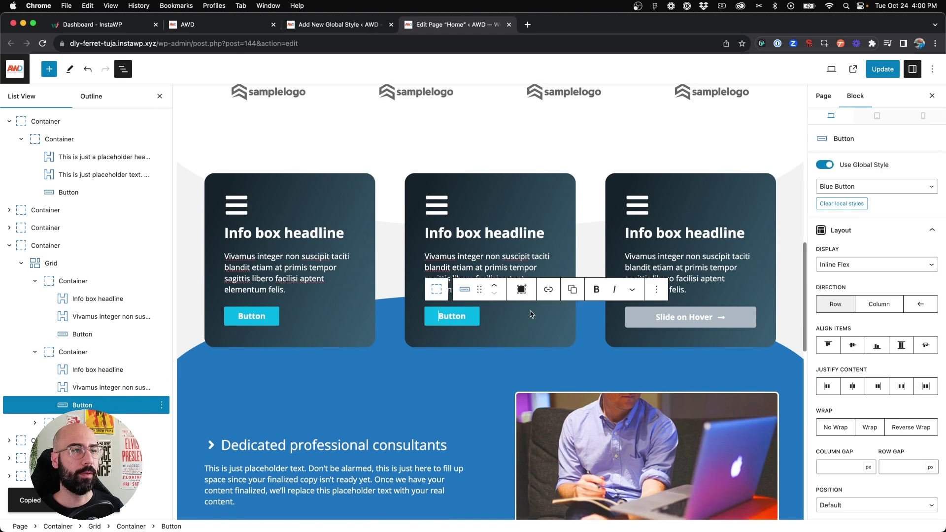
- Replace the third card's Slide on Hover button with the copied button and Update the page
left_click(724, 308)
left_click(795, 289)
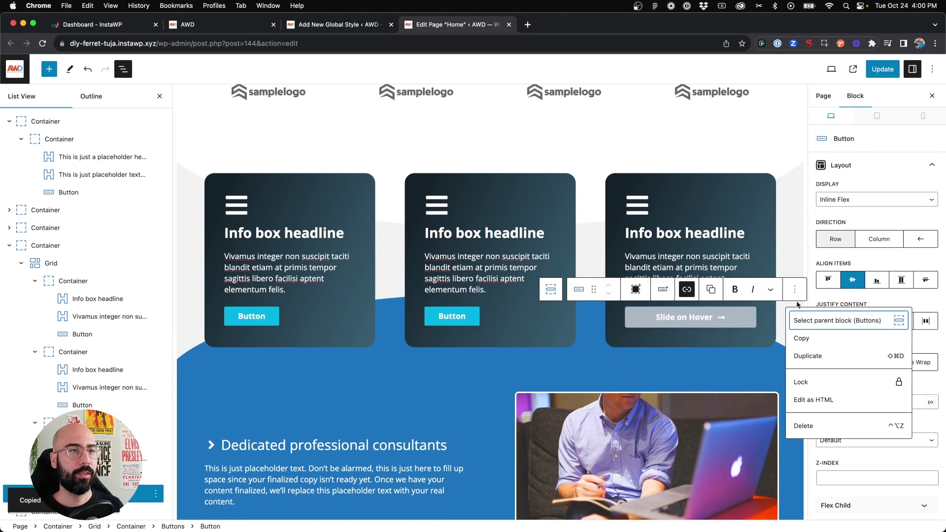
left_click(812, 425)
key("Return")
key("super+v")
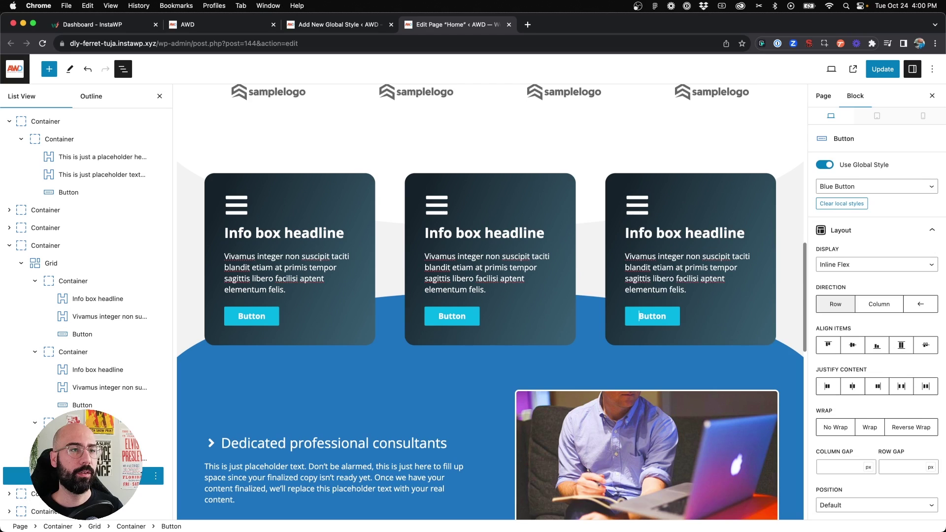
scroll(689, 246, "up", 1)
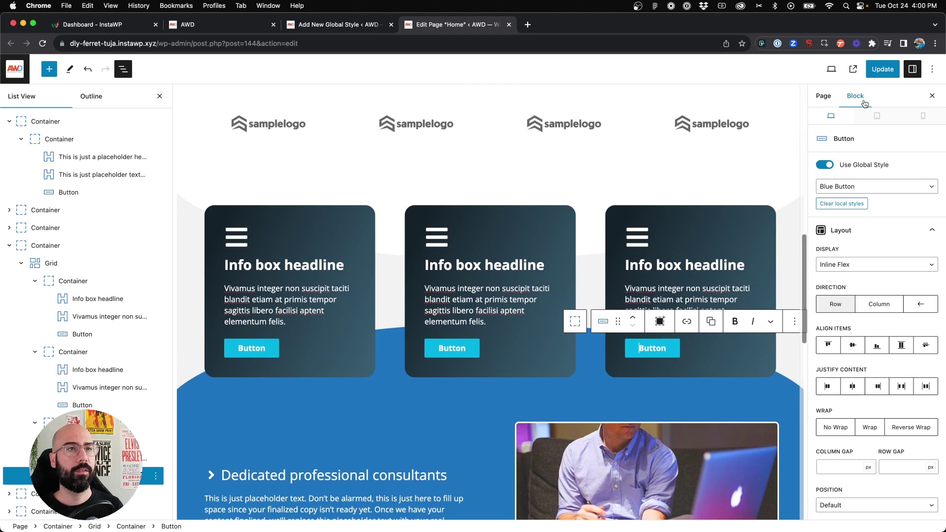
left_click(882, 69)
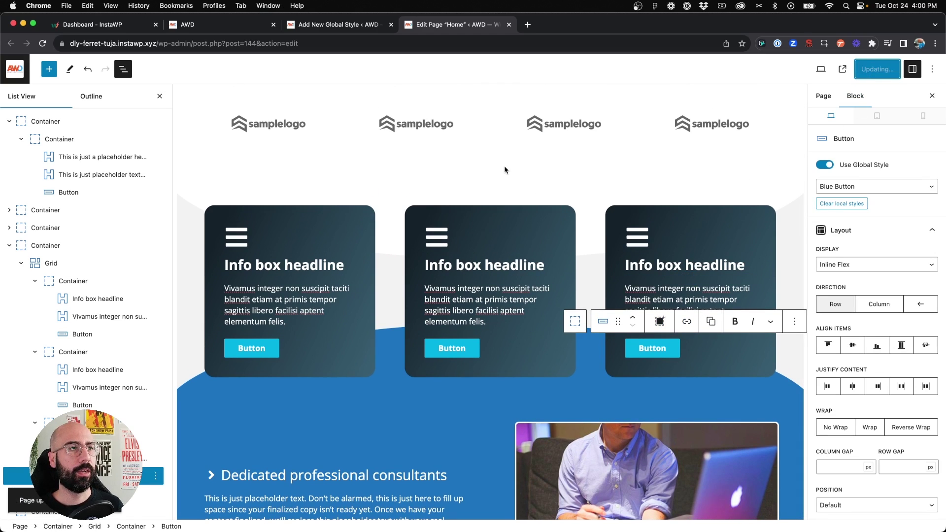
- Reload the live AWD homepage and scroll through it to see the plain 'Button' text
left_click(232, 24)
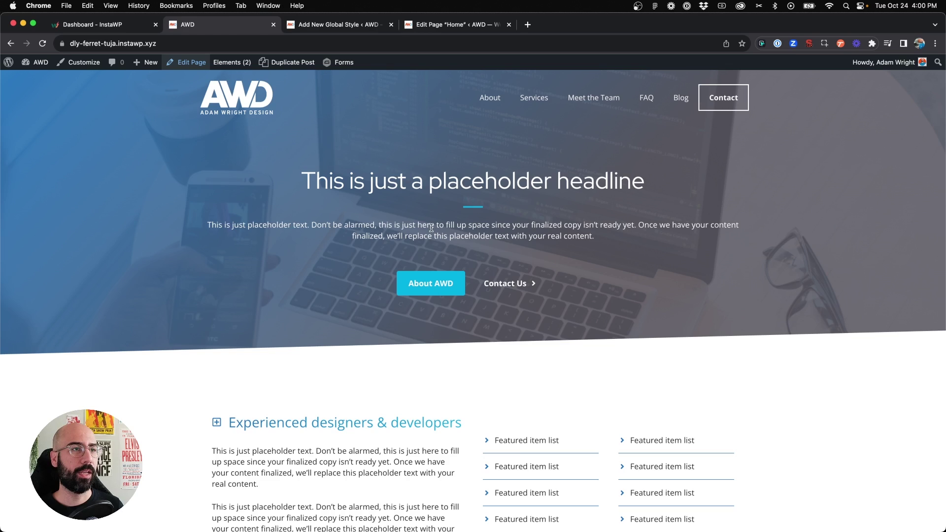
key("super+r")
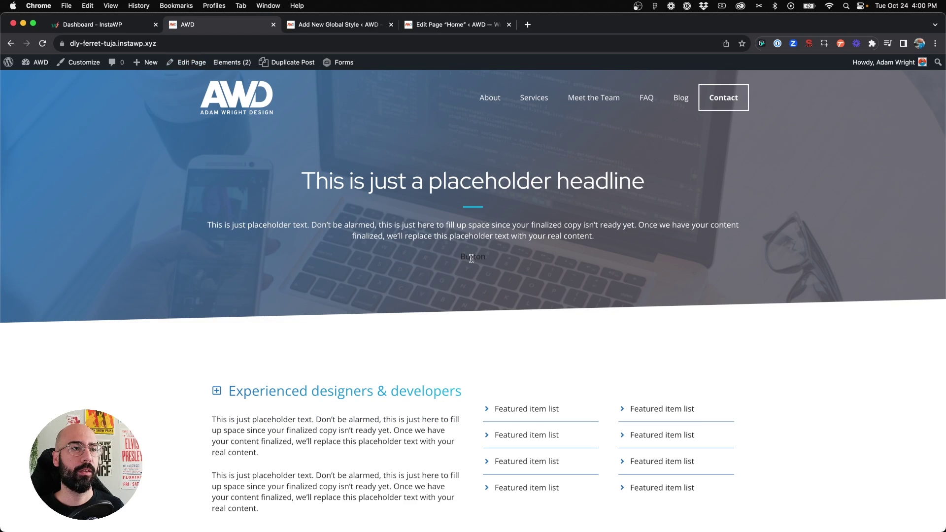
scroll(472, 263, "up", 3)
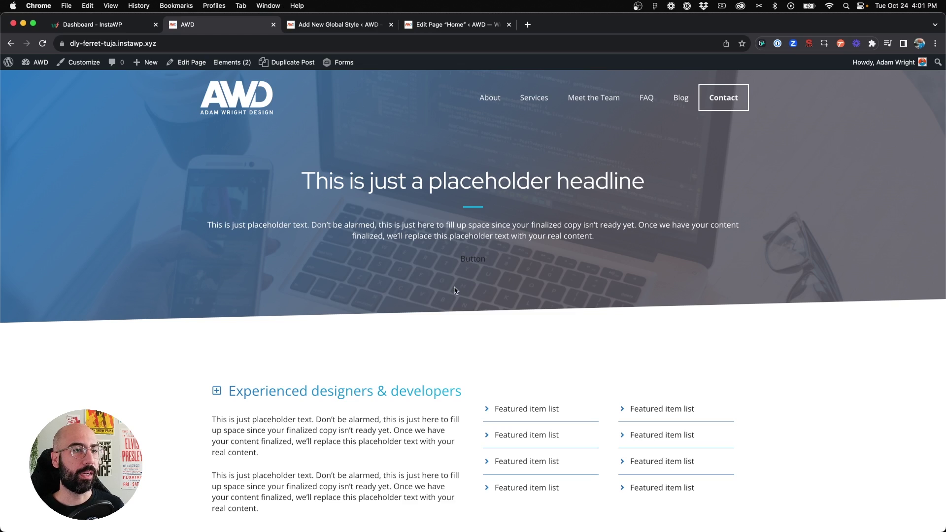
scroll(454, 289, "down", 10)
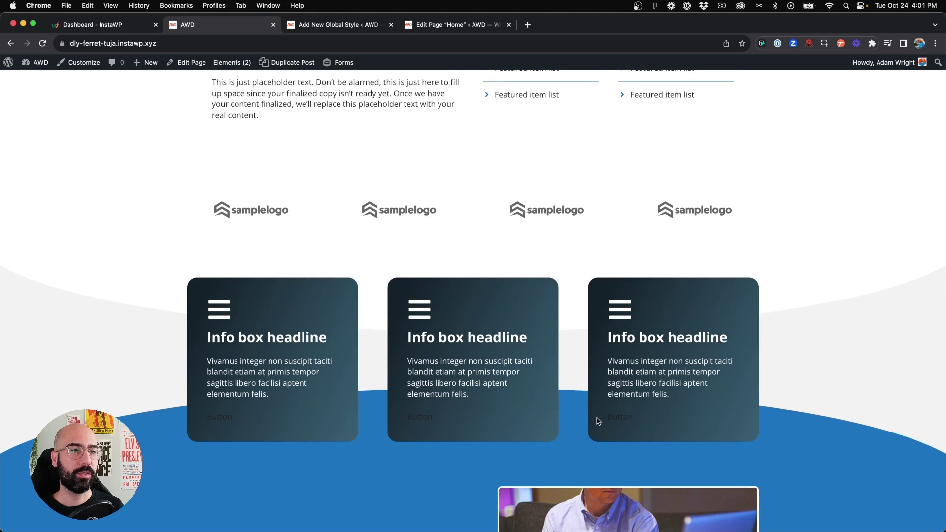
scroll(537, 403, "up", 10)
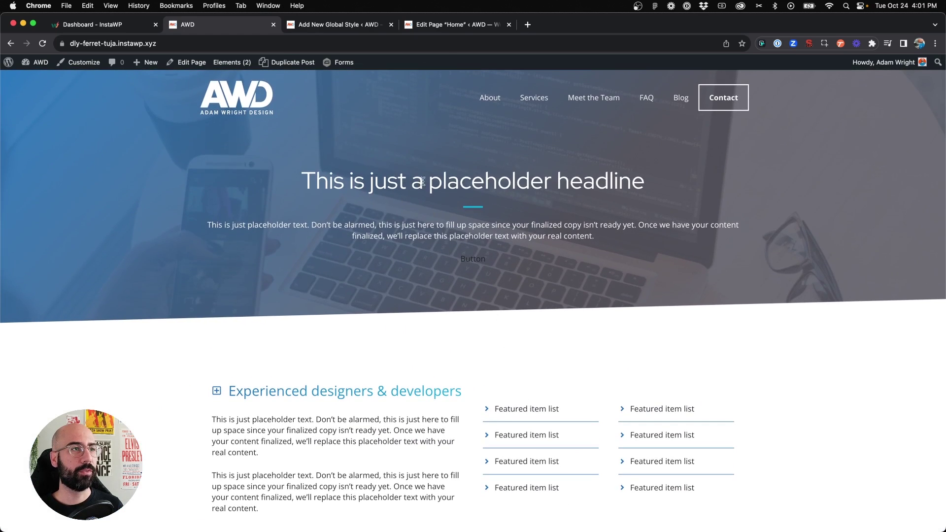
- Change the hero button's label to 'About AWD'
left_click(434, 24)
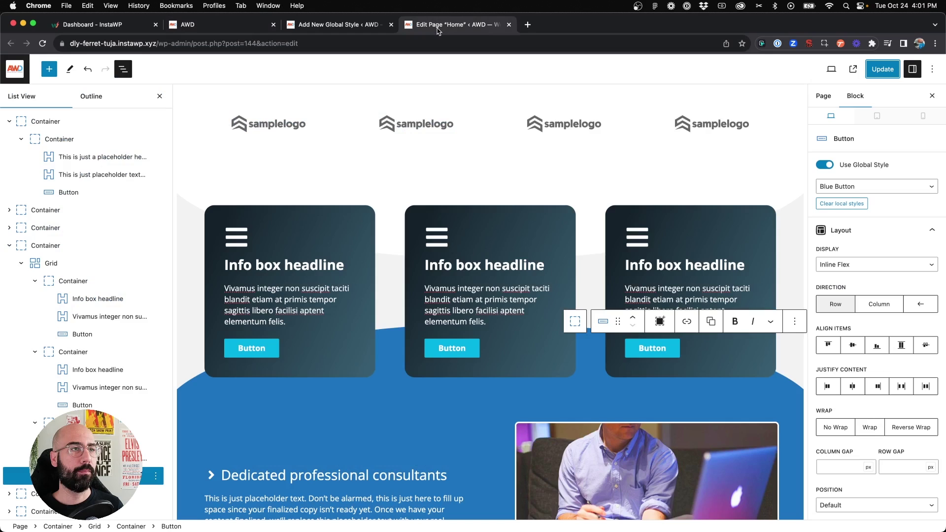
scroll(320, 196, "up", 5)
scroll(321, 196, "up", 3)
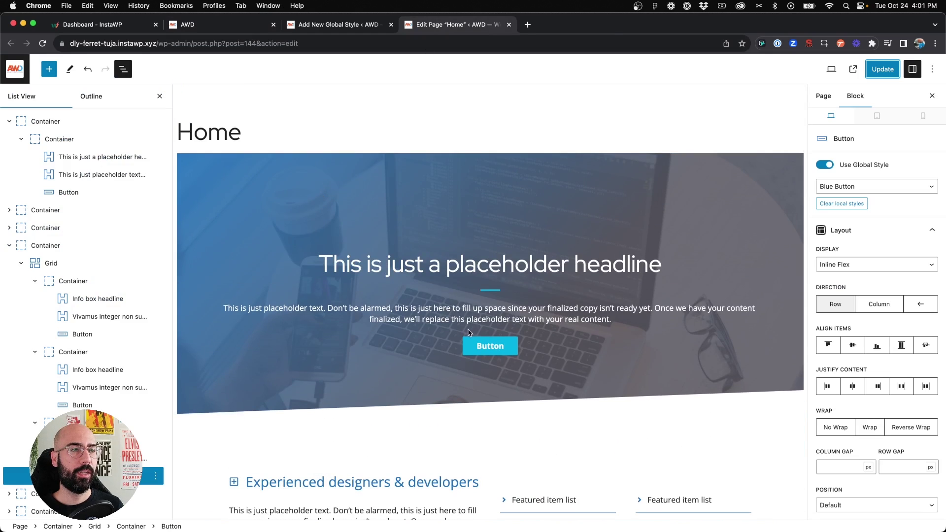
left_click(488, 345)
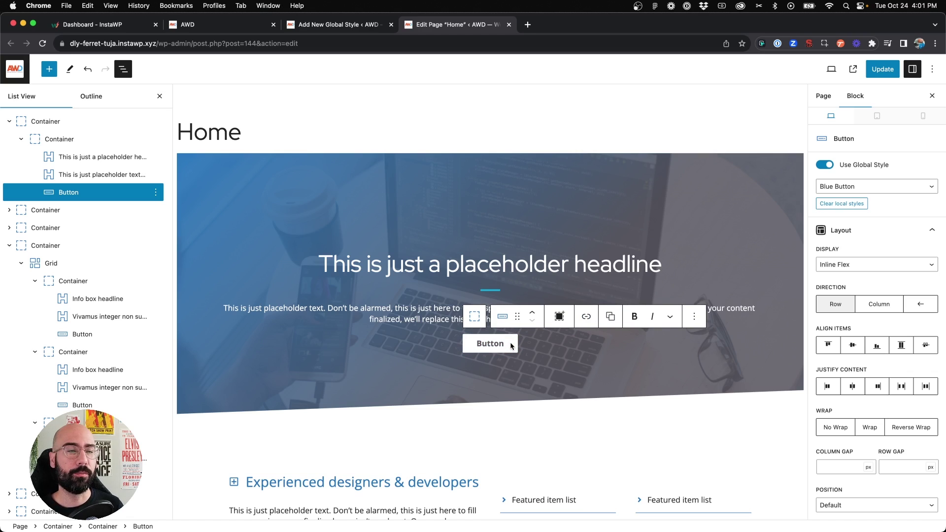
left_click(586, 317)
left_click(497, 346)
type("bou")
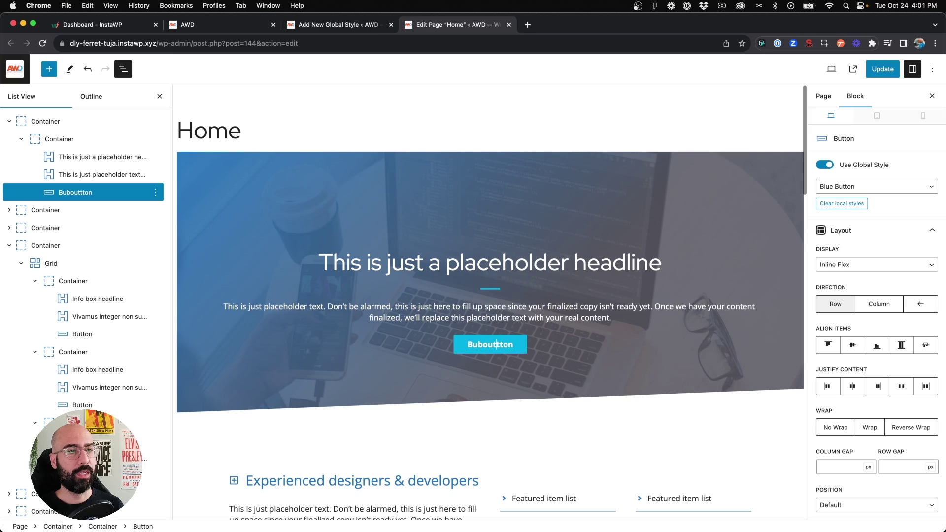
double_click(496, 345)
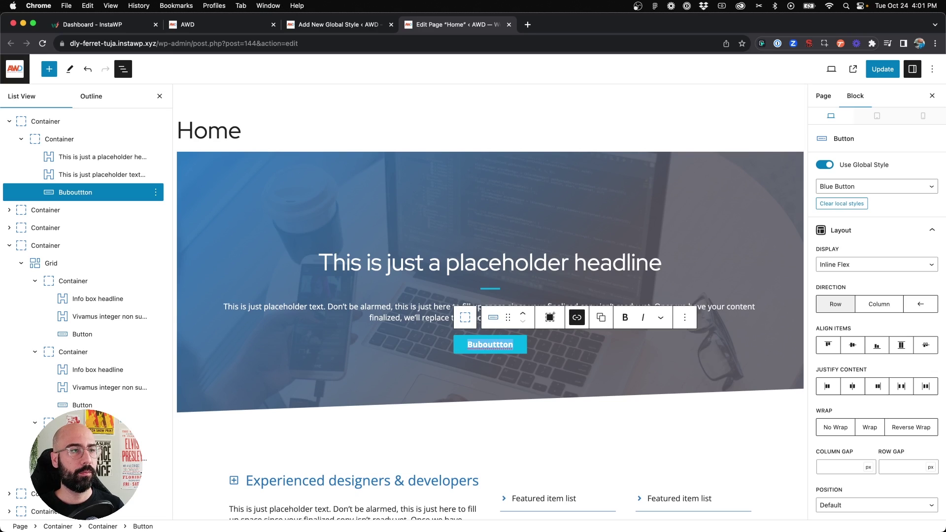
type("About AWD")
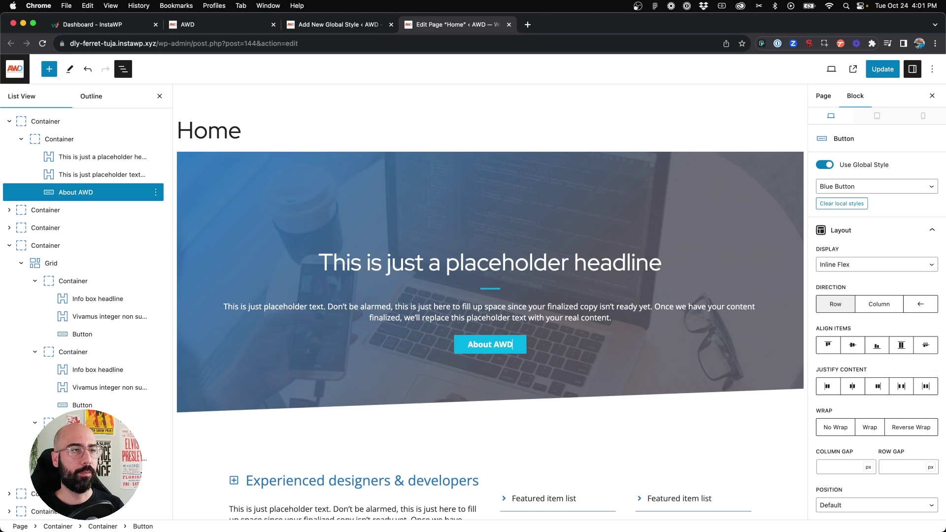
- Link the hero button to the About page
left_click(578, 318)
type("about")
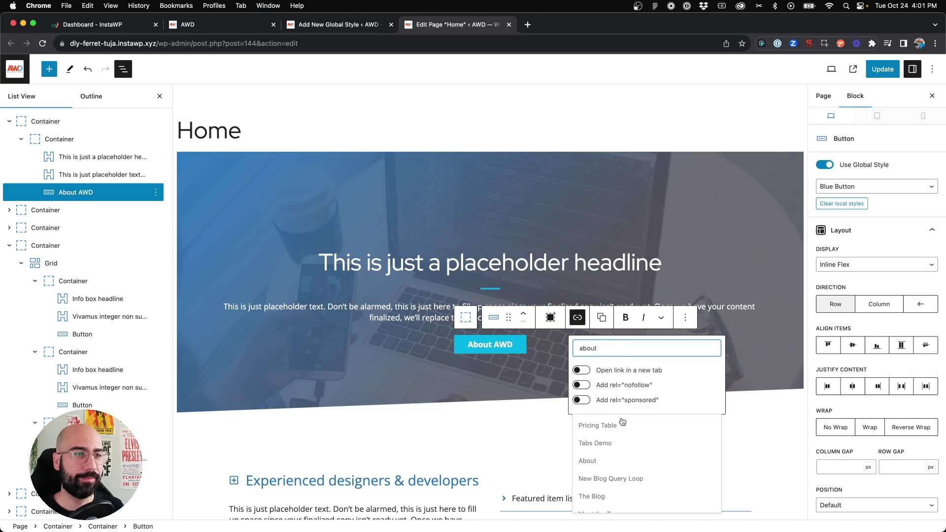
left_click(607, 461)
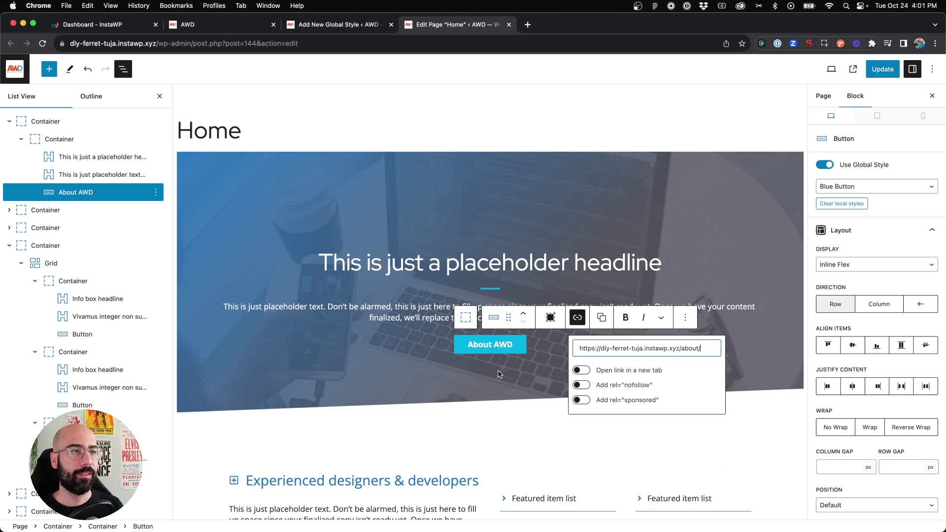
scroll(500, 375, "down", 10)
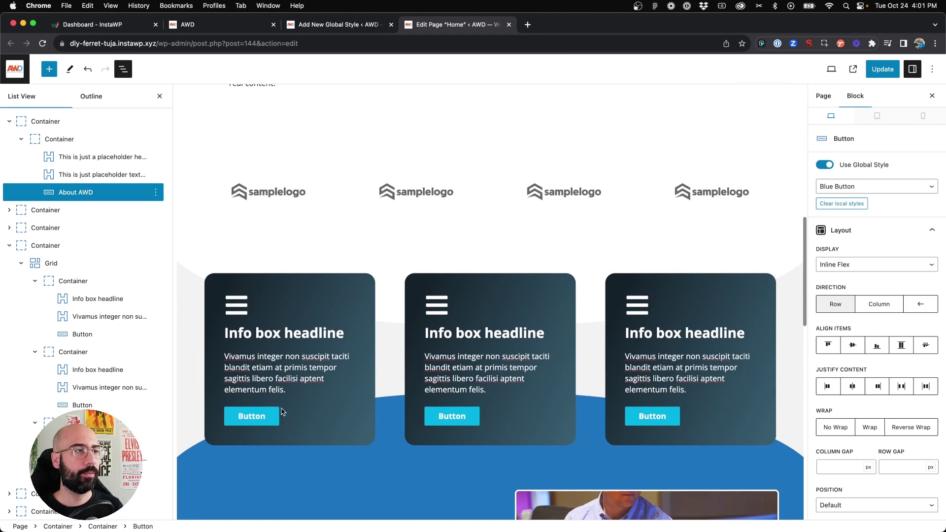
- Relabel the first info-box button 'View More' and link it to Services
left_click(254, 417)
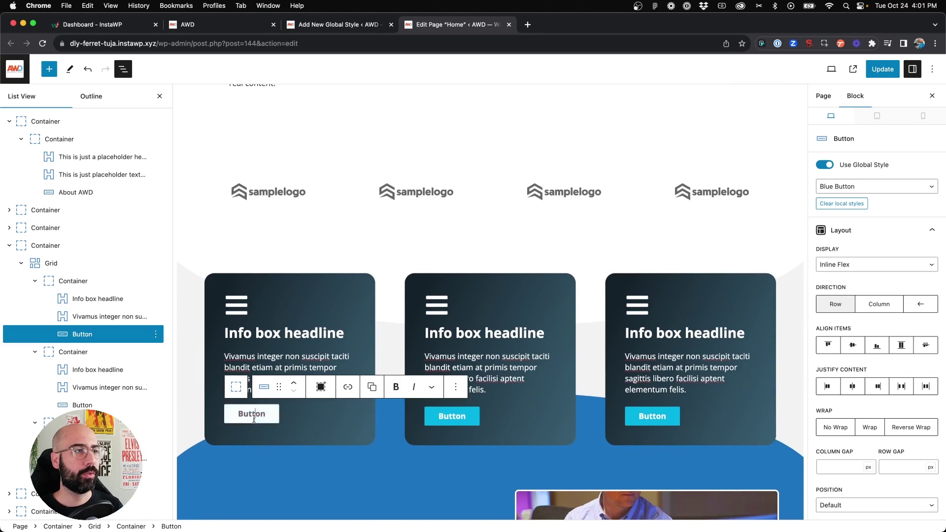
left_click(348, 389)
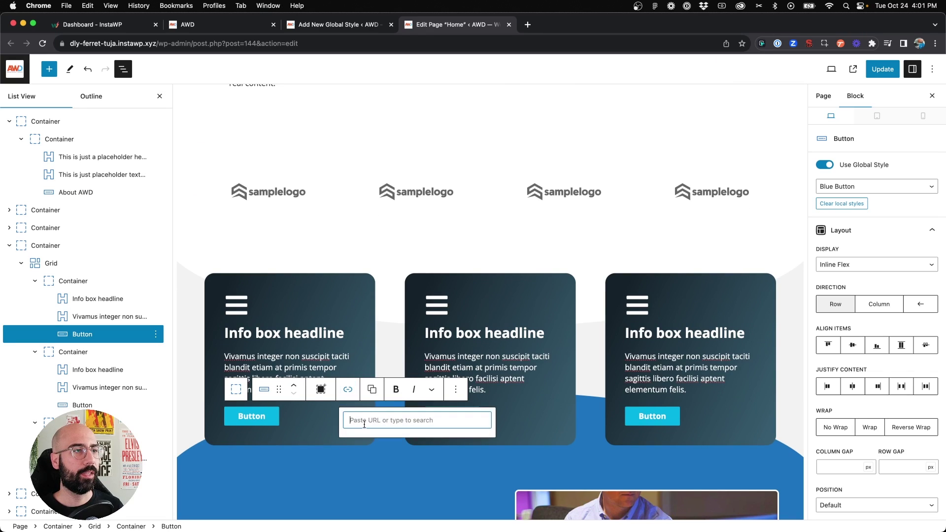
key("Escape")
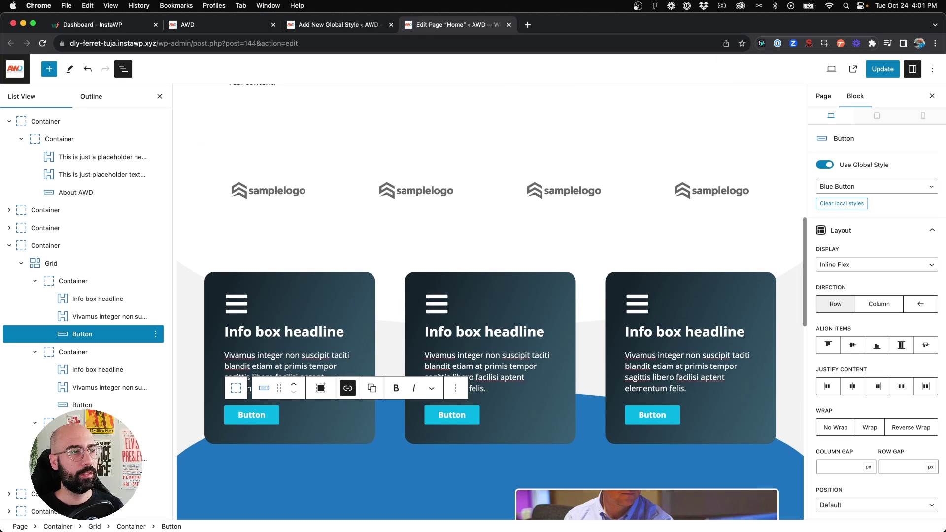
double_click(258, 413)
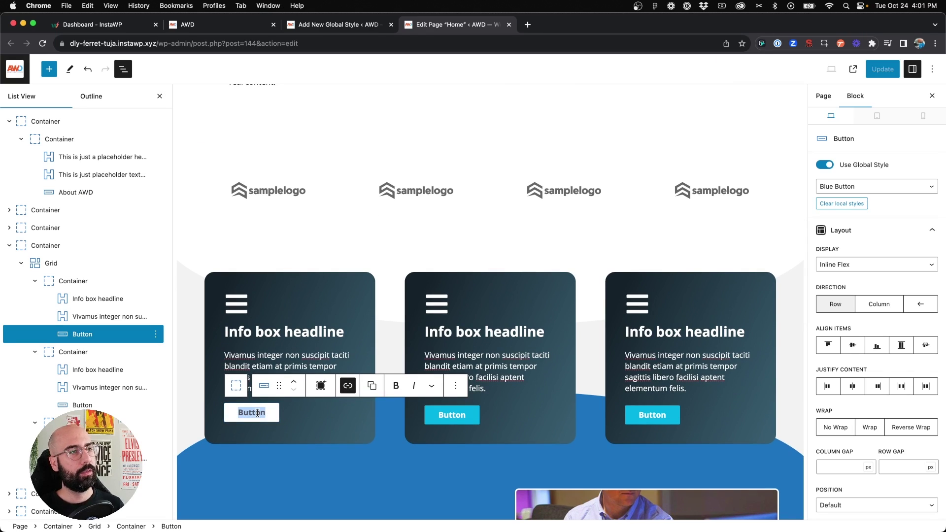
type("View More")
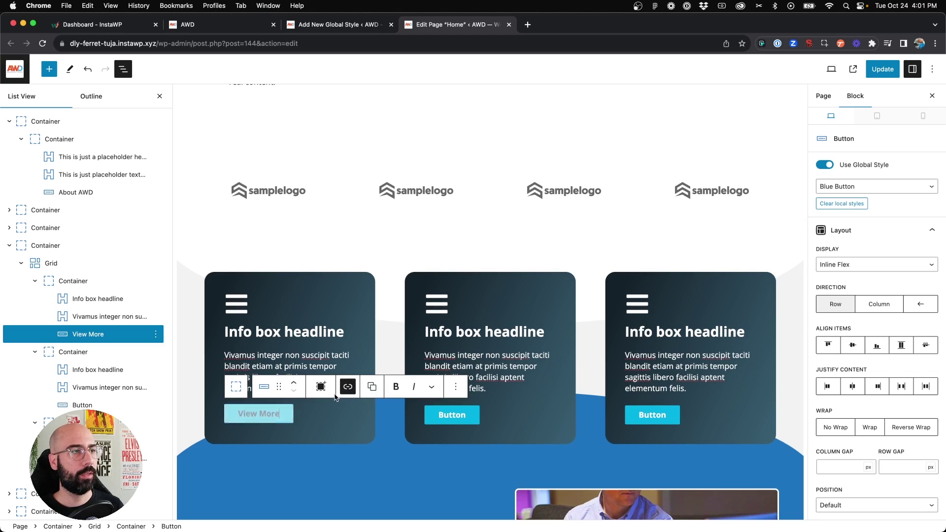
left_click(348, 389)
type("serv")
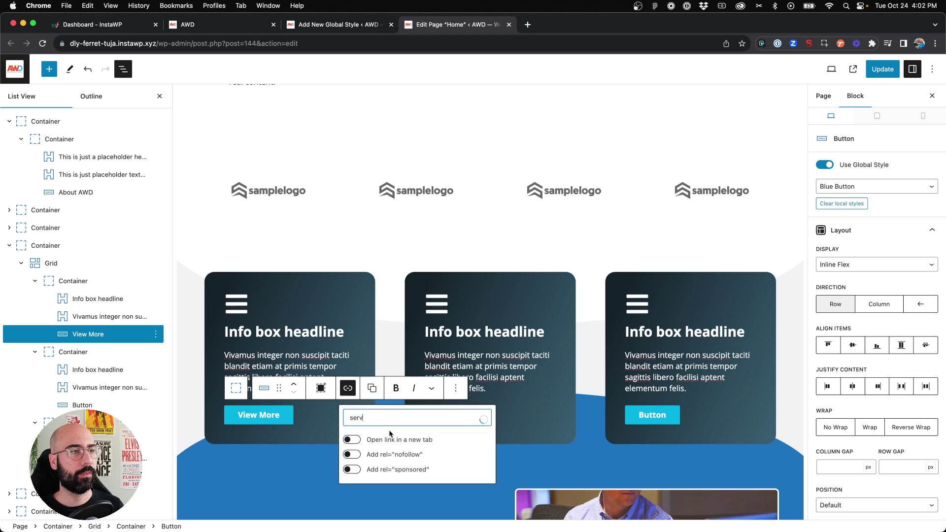
left_click(376, 362)
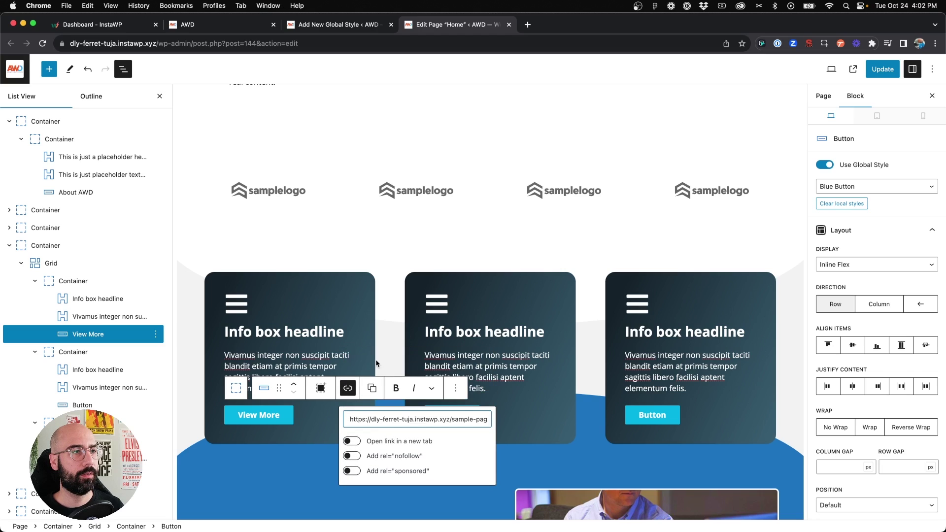
- Relabel the middle info-box button 'View More' and link it to a site page
left_click(525, 418)
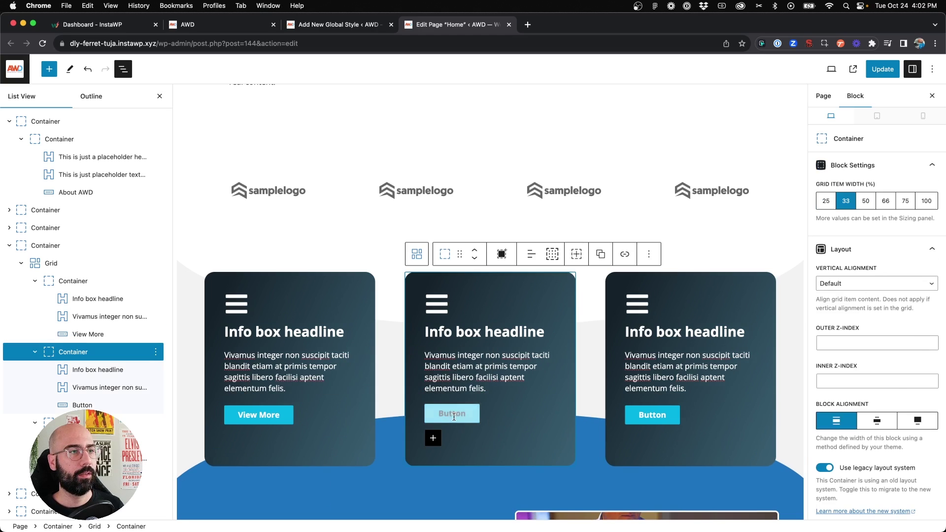
left_click(450, 413)
double_click(448, 414)
type("View More")
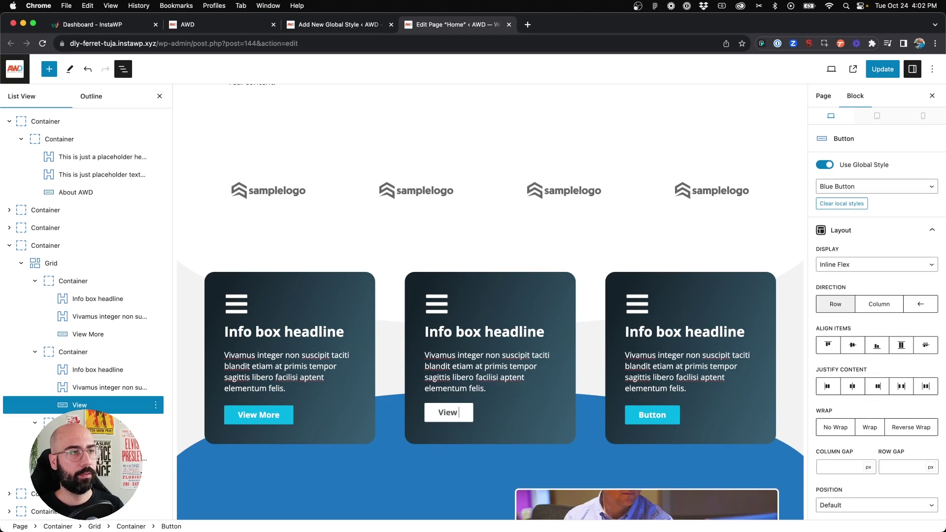
left_click(548, 387)
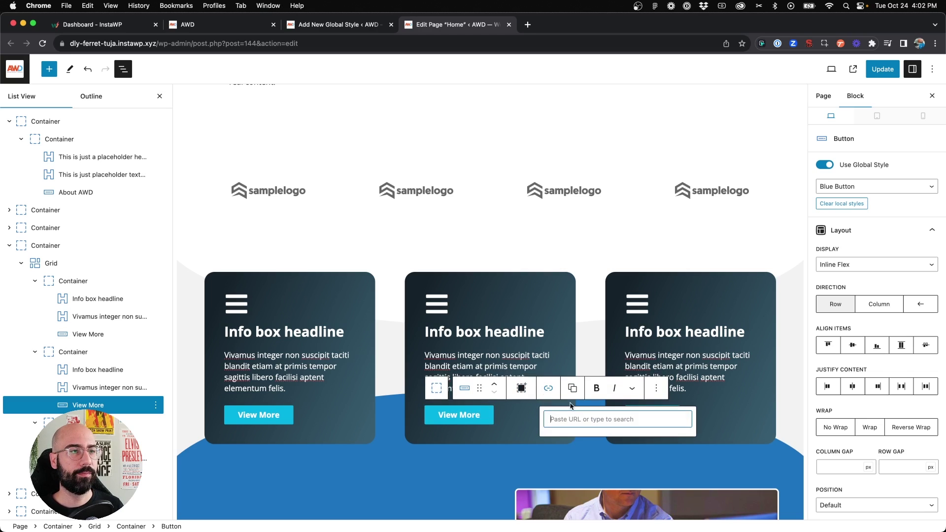
key("Escape")
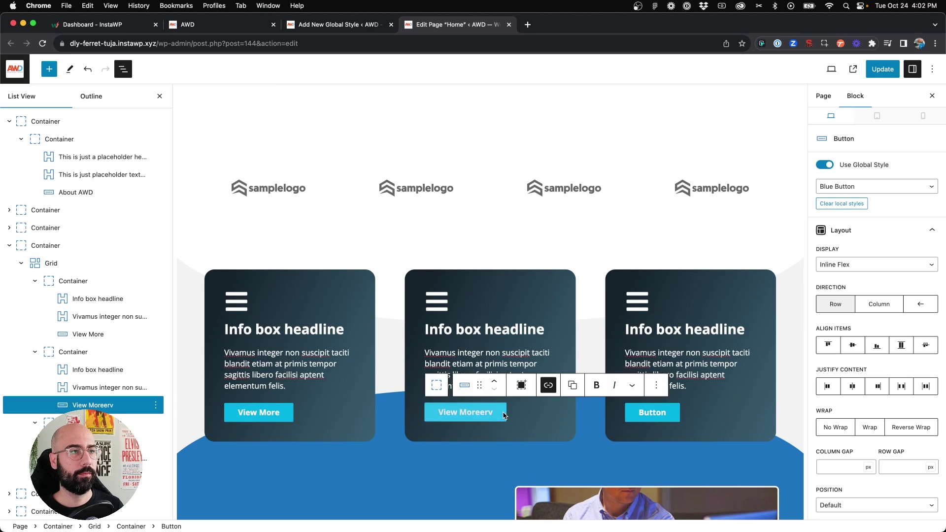
key("BackSpace")
type("e")
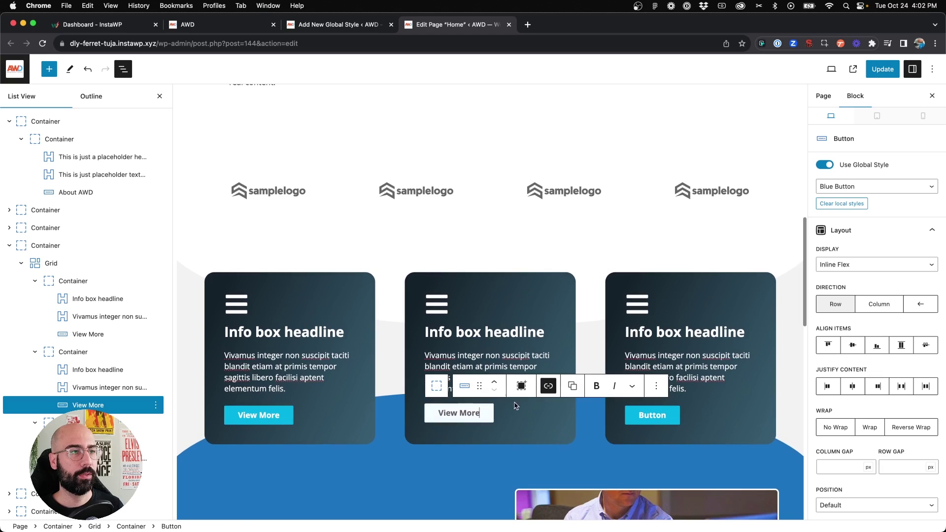
key("ctrl+k")
type("serv")
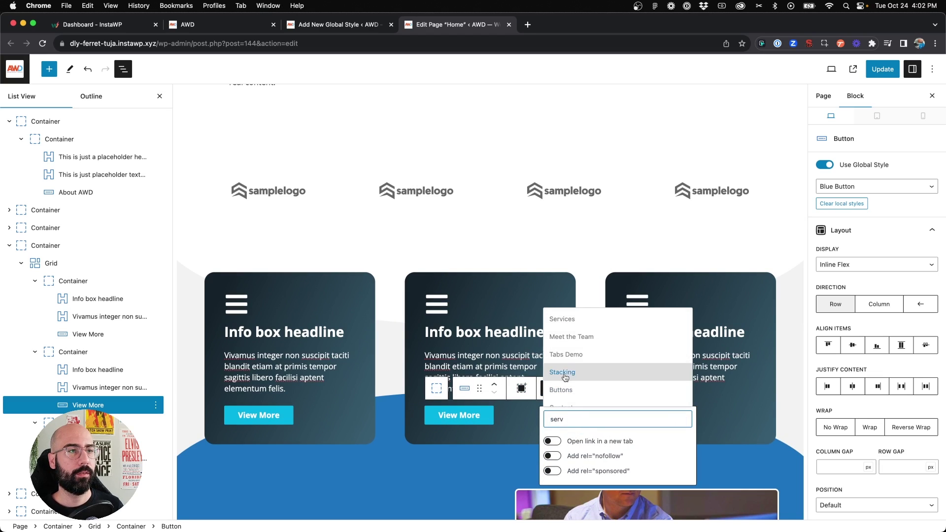
left_click(572, 336)
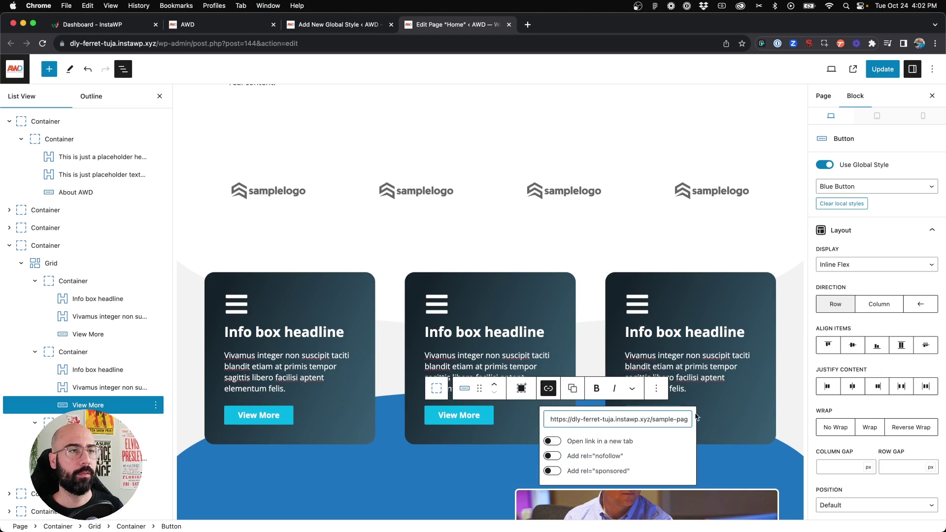
left_click(692, 388)
- Relabel the third button 'View More', link it to the sample page, and Update the page
left_click(658, 414)
double_click(658, 414)
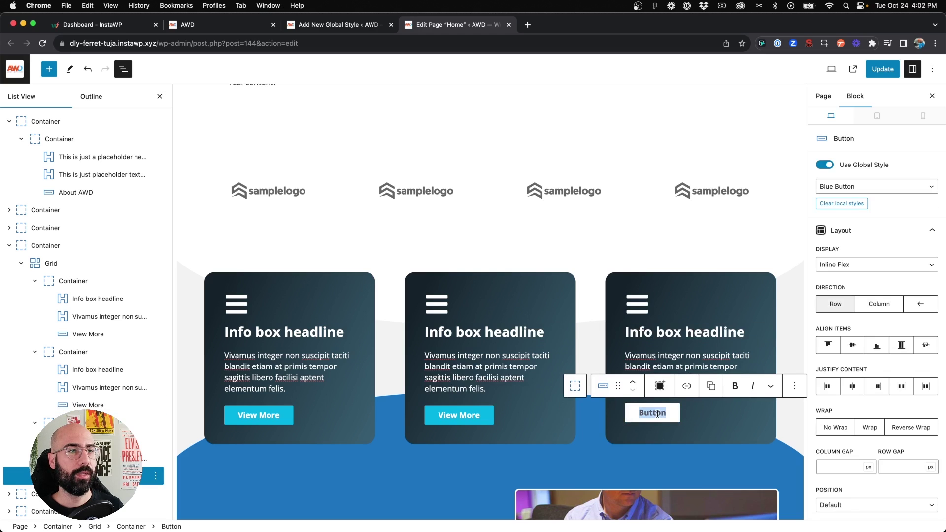
type("View More")
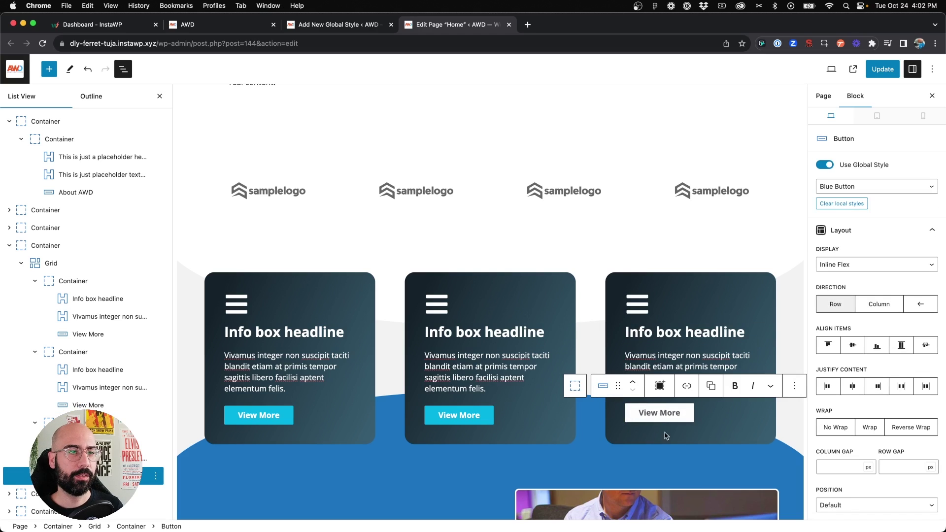
left_click(685, 438)
left_click(659, 415)
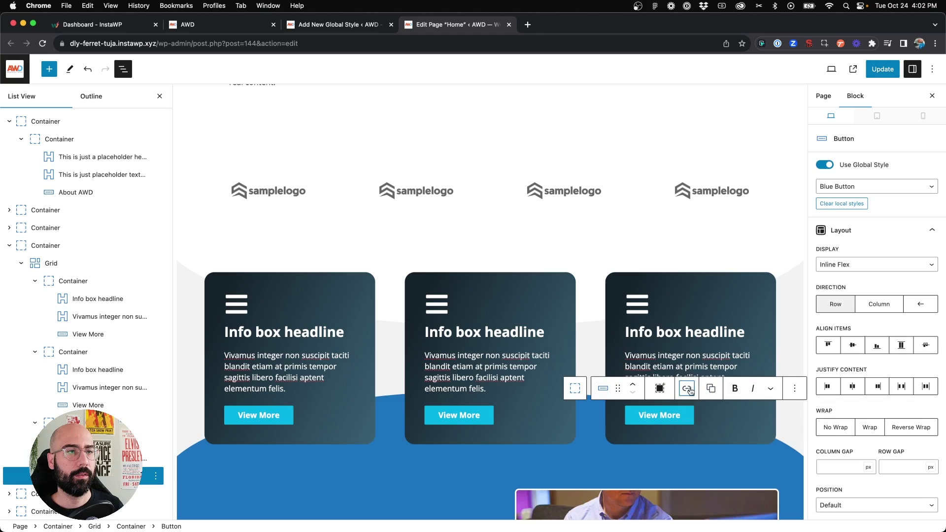
left_click(687, 388)
key("Escape")
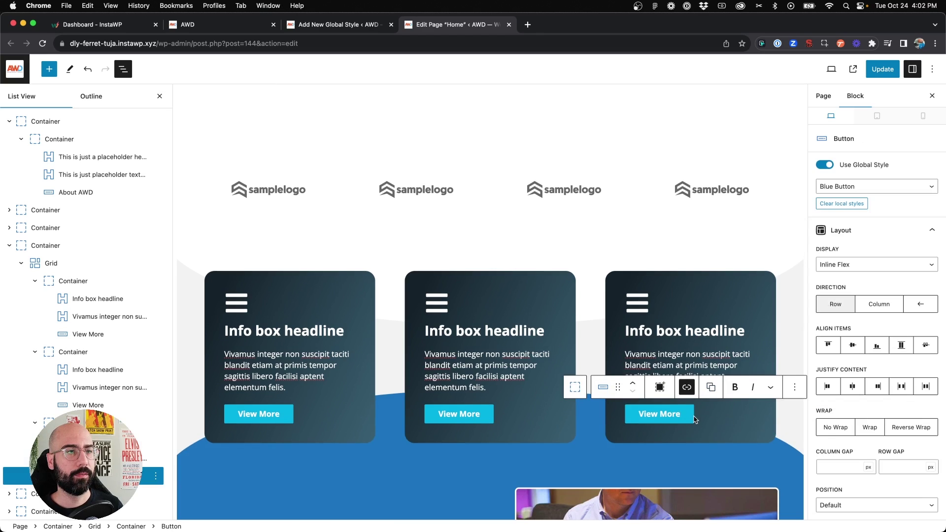
key("super+k")
type("s")
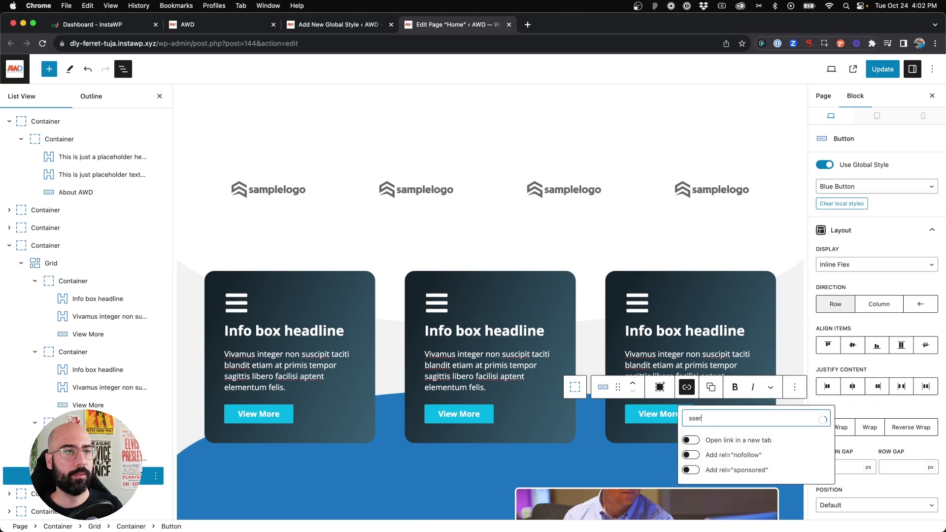
type("er")
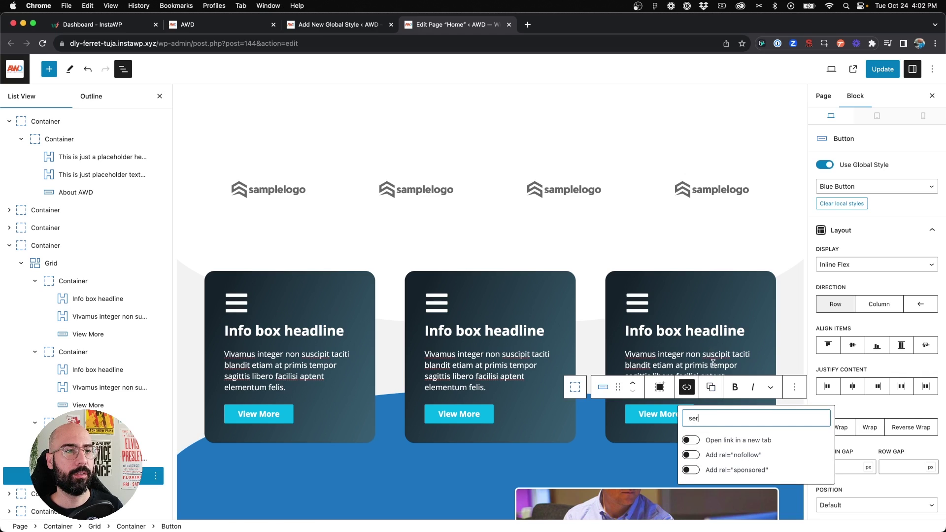
type("v")
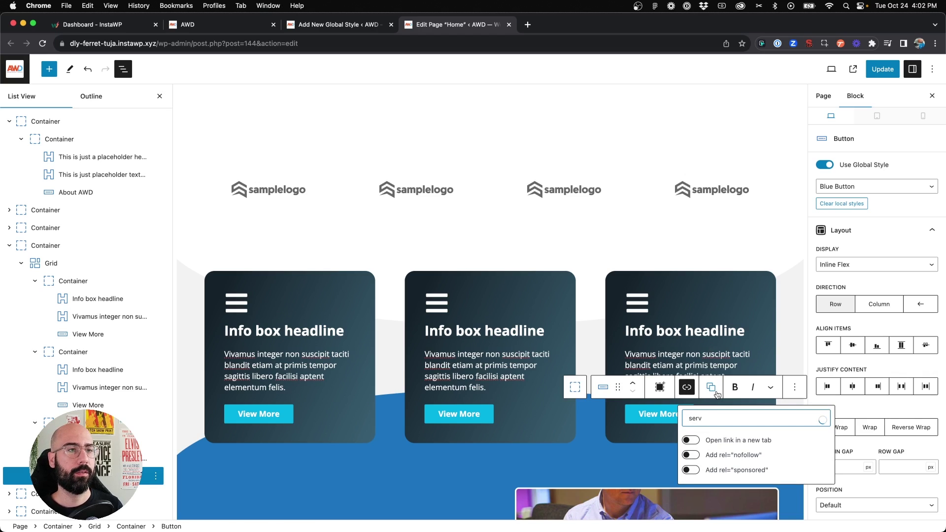
left_click(710, 365)
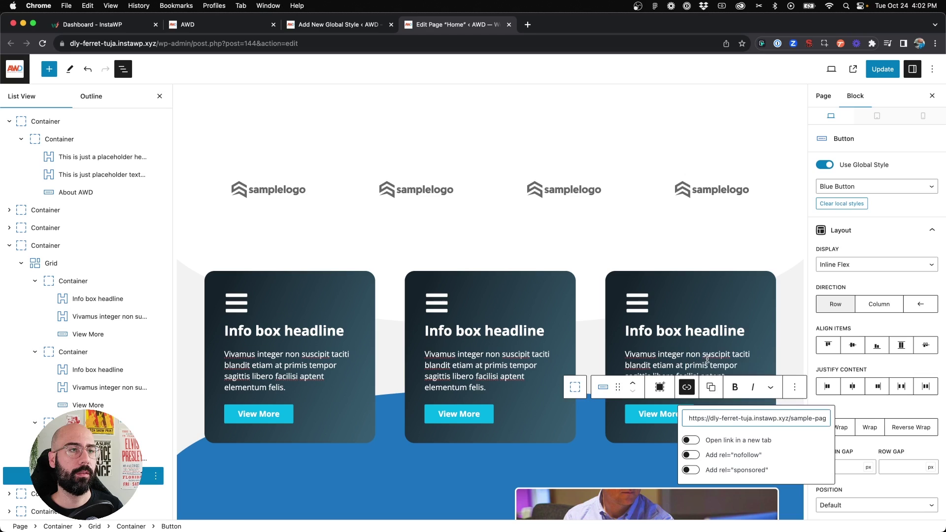
left_click(883, 69)
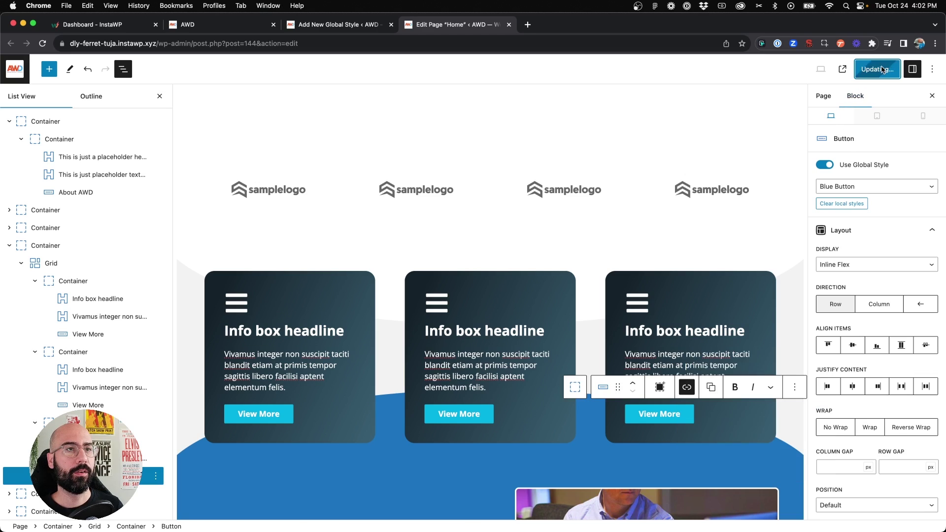
- Reload the live homepage and scroll to check the About AWD and three View More buttons
left_click(222, 24)
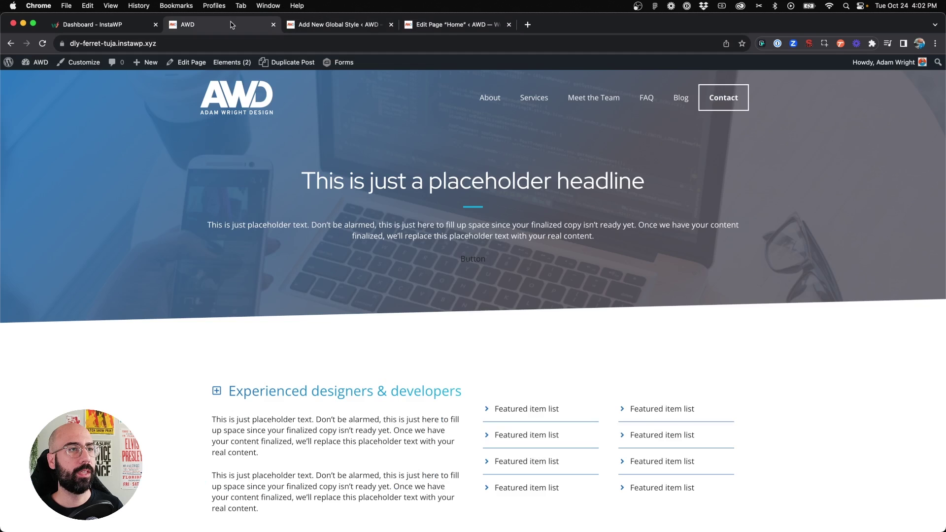
key("super+r")
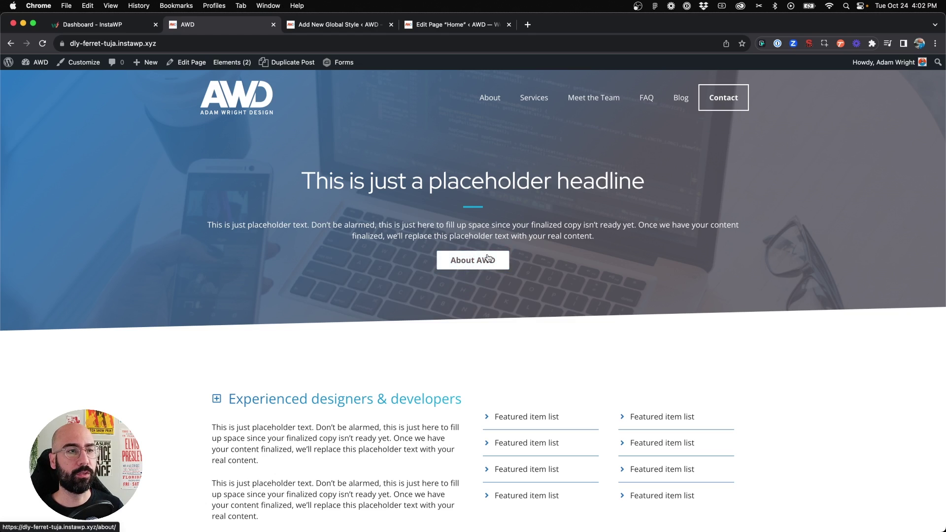
scroll(445, 319, "down", 5)
scroll(445, 319, "down", 5)
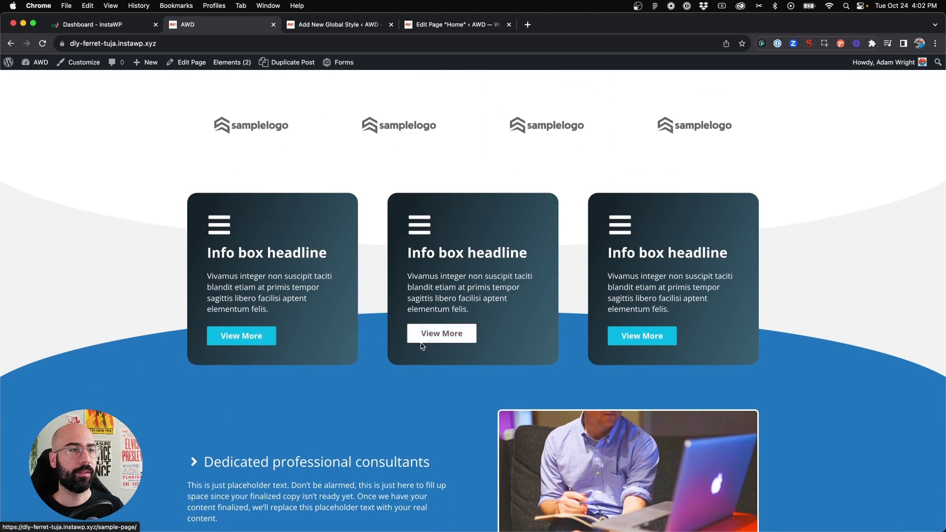
scroll(508, 334, "down", 2)
scroll(508, 333, "down", 3)
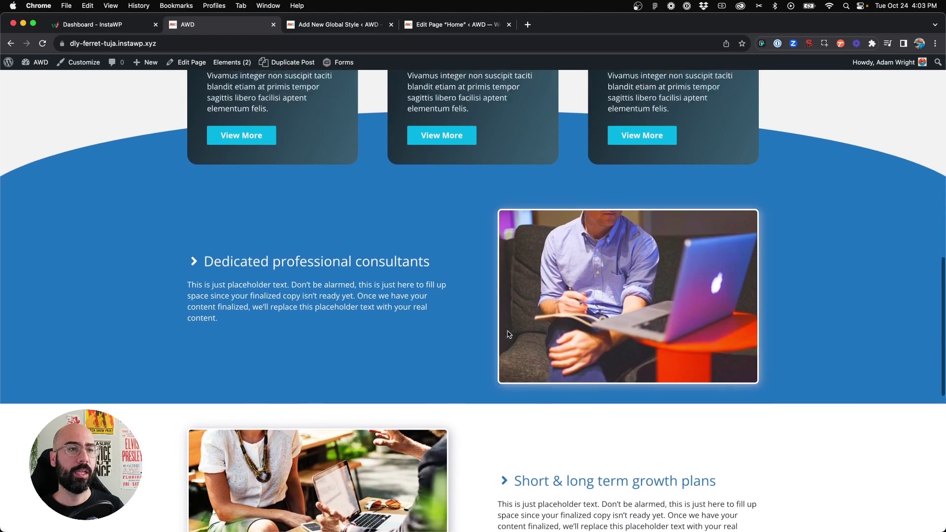
scroll(508, 334, "up", 4)
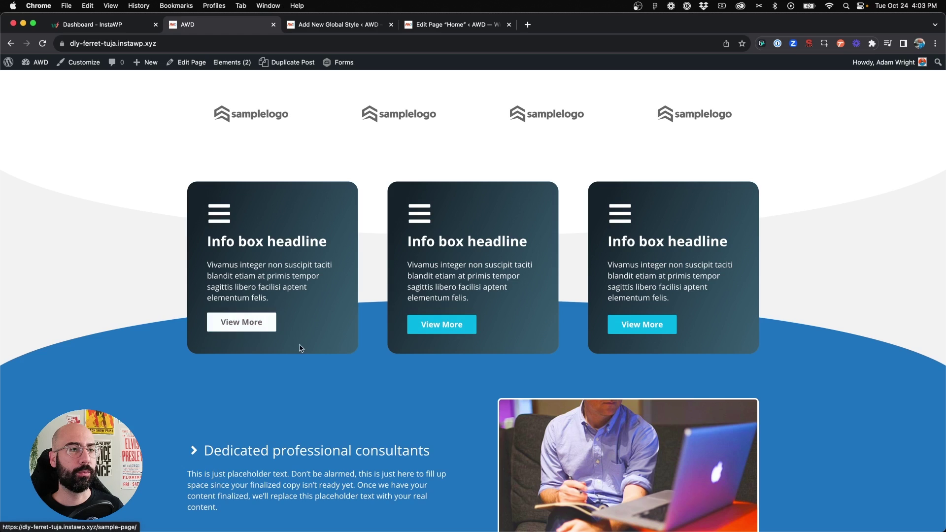
scroll(364, 386, "up", 3)
scroll(364, 386, "up", 5)
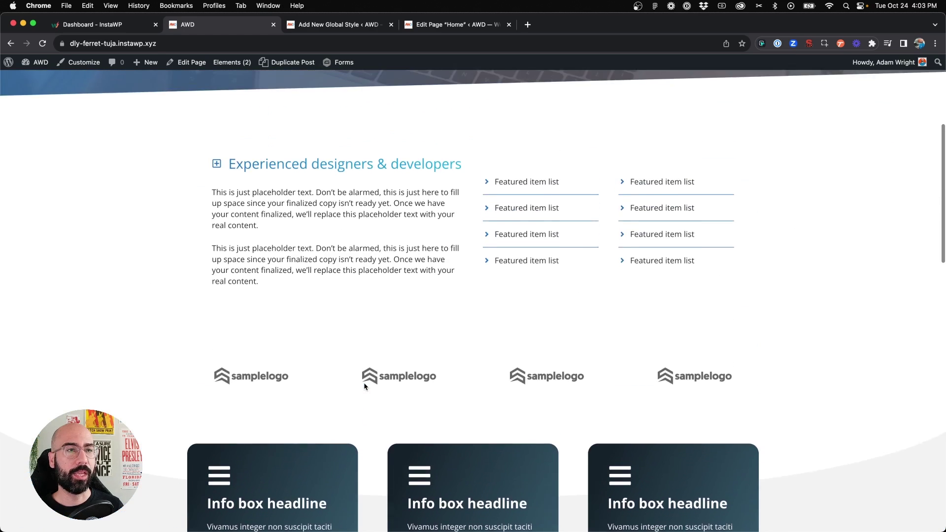
- Change the Blue Button style's background colour from cyan to purple #7739ff
left_click(335, 24)
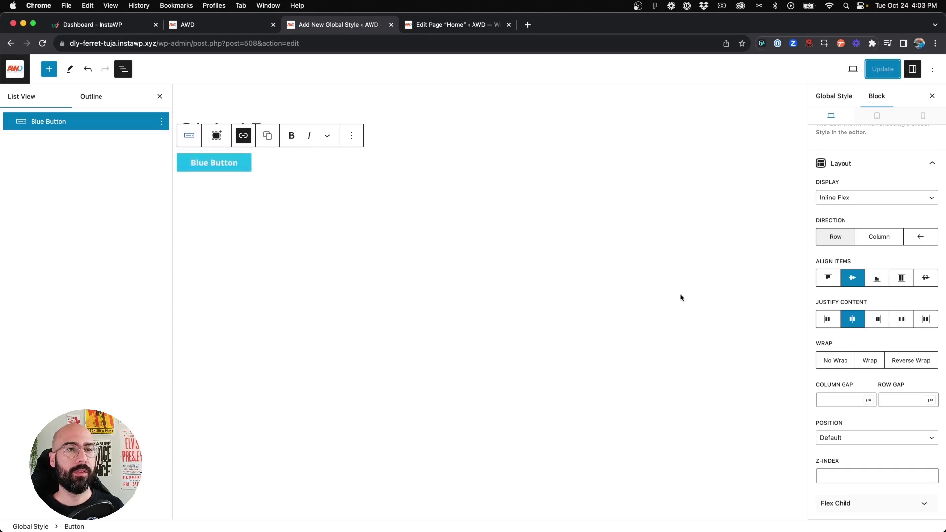
scroll(857, 300, "down", 10)
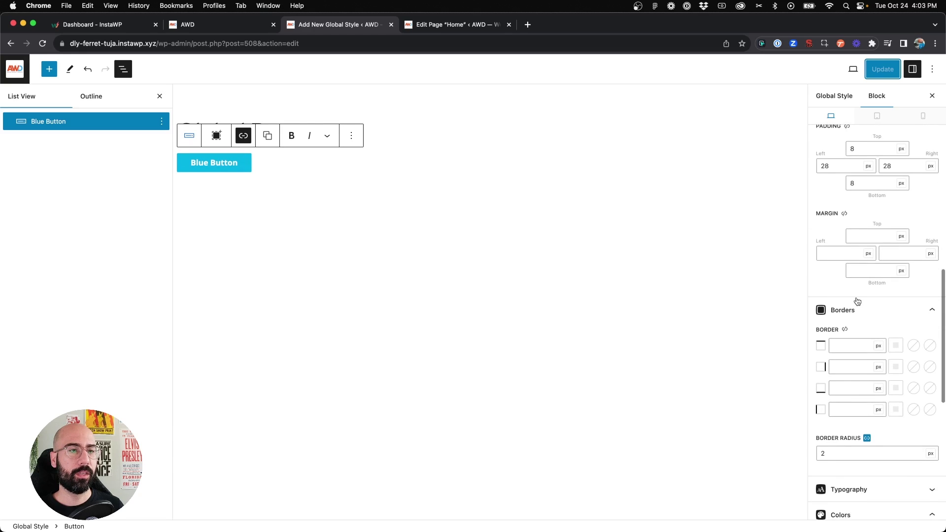
left_click(914, 344)
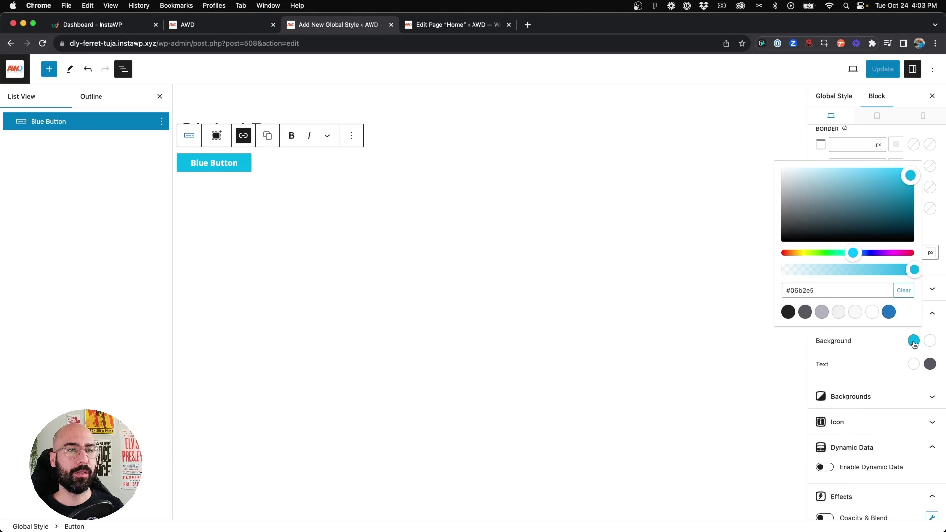
left_click(880, 253)
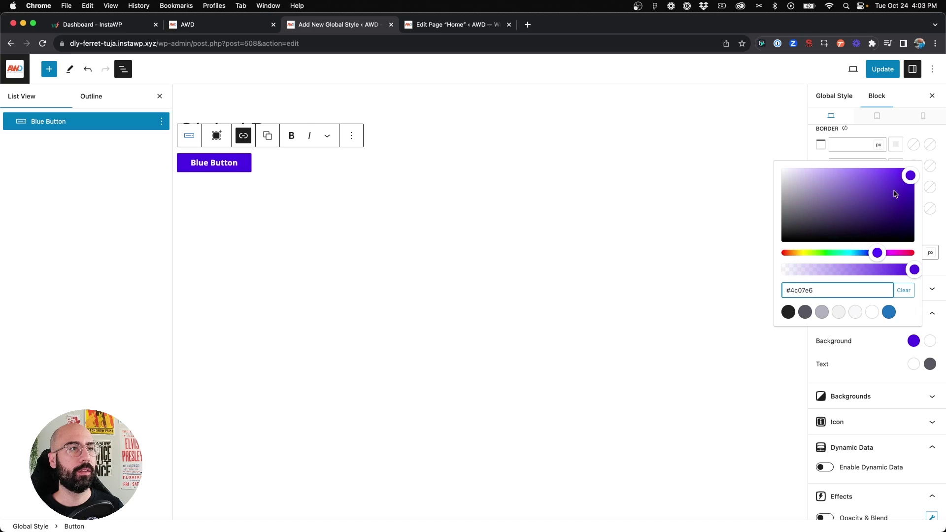
left_click(912, 188)
left_click_drag(912, 188, 886, 166)
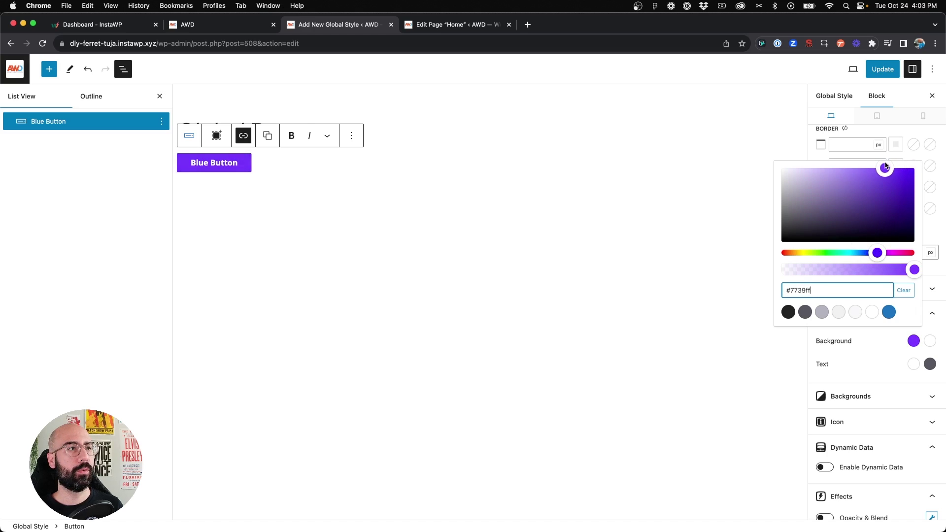
left_click(689, 158)
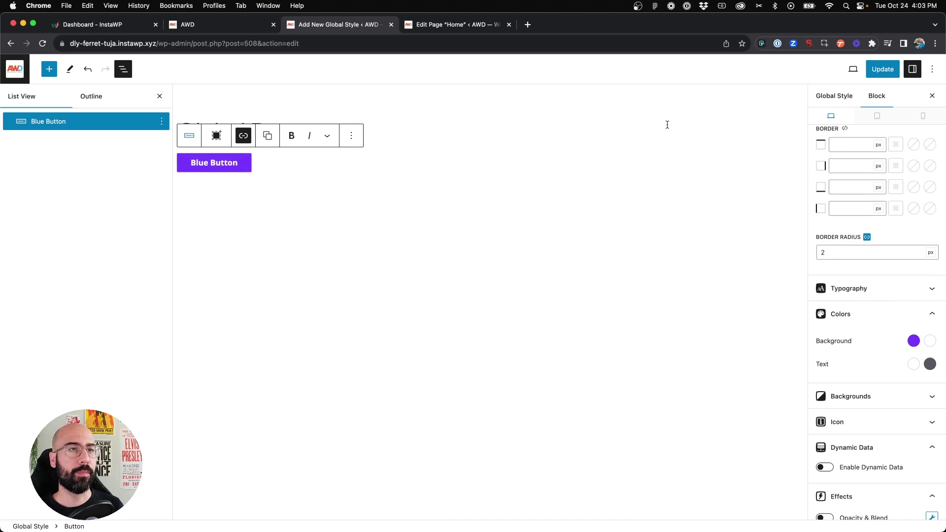
- Update the purple Blue Button global style and confirm the About AWD and View More buttons are purple on the reloaded homepage
left_click(883, 70)
left_click(233, 31)
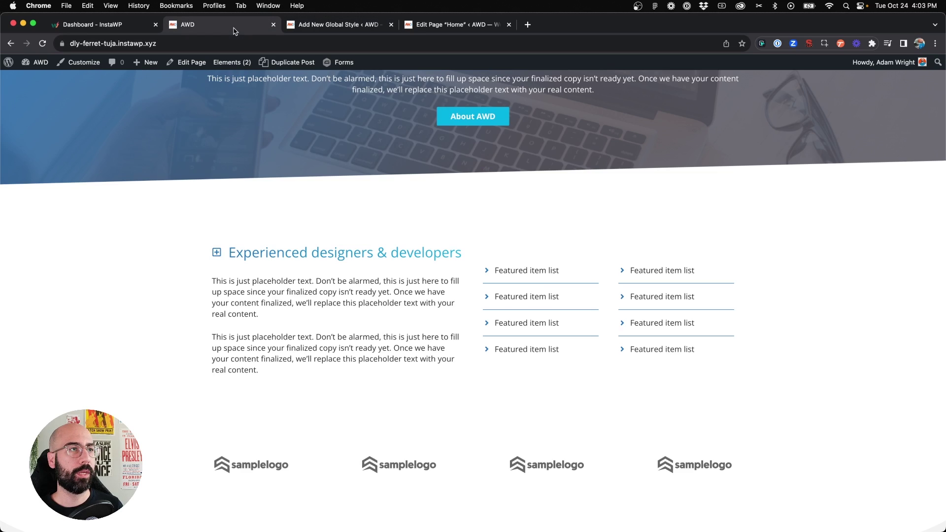
key("super+r")
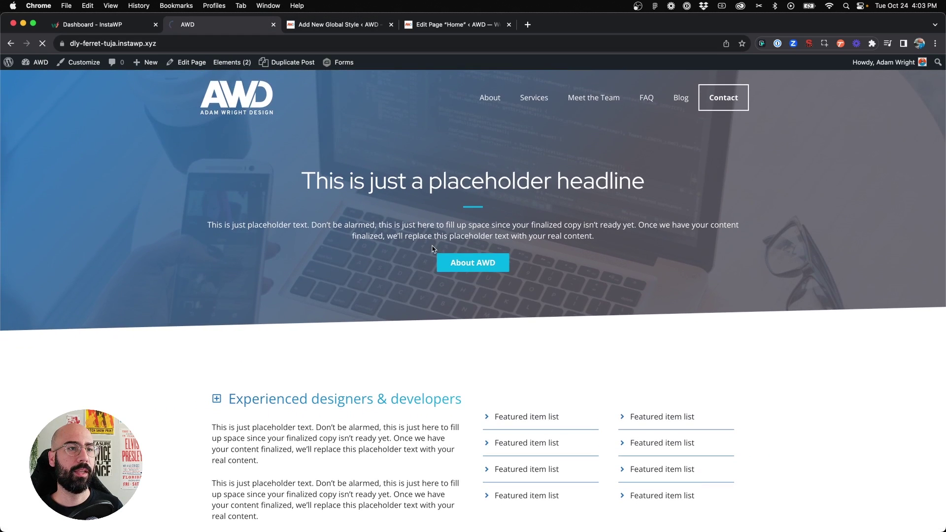
scroll(413, 280, "down", 1)
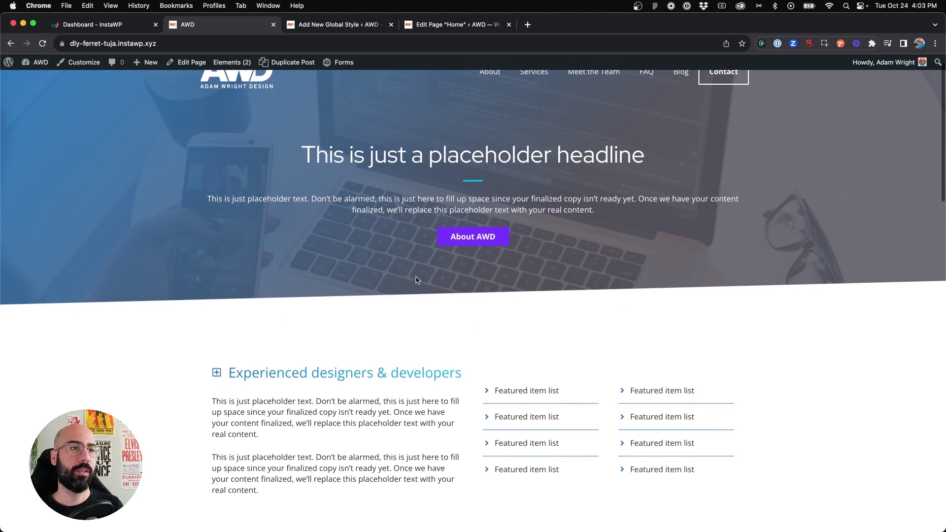
scroll(479, 315, "down", 5)
scroll(479, 318, "down", 3)
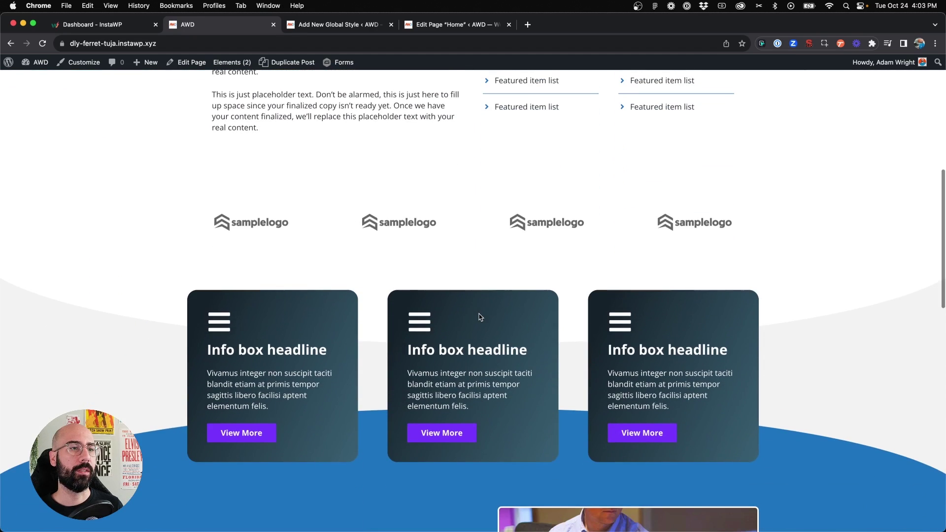